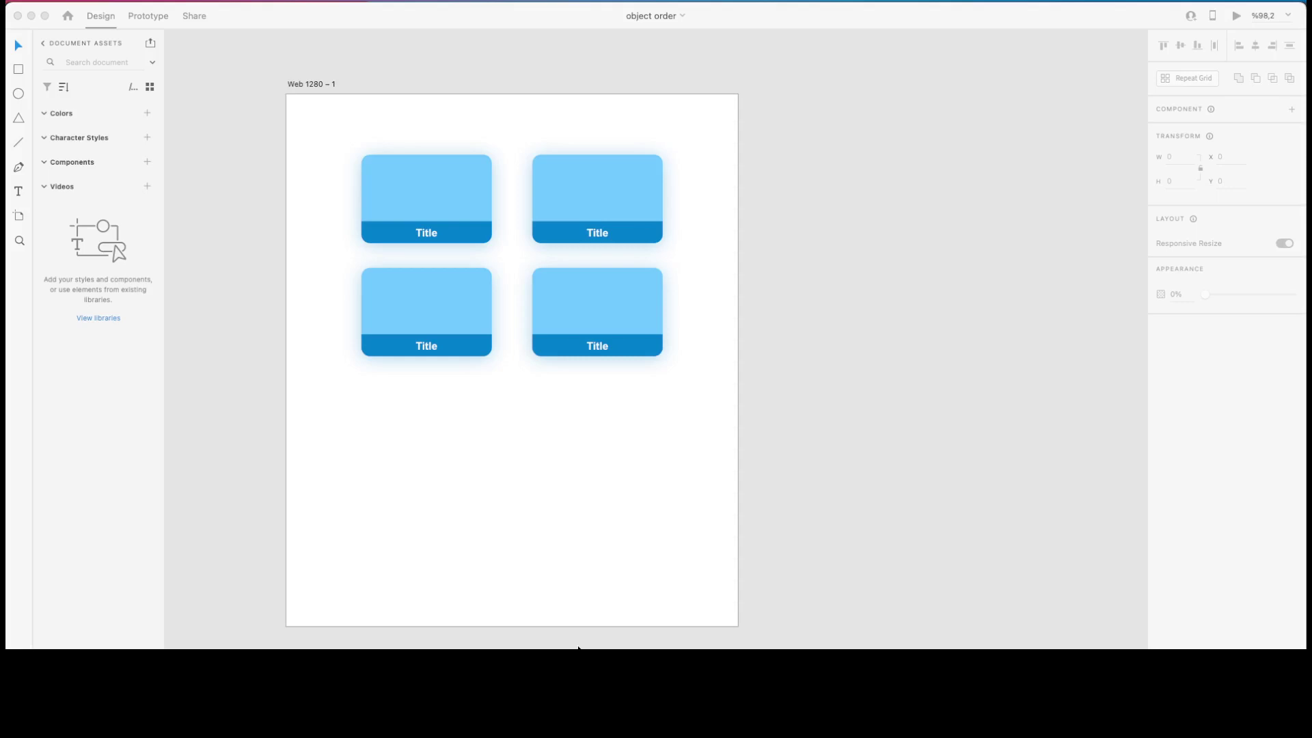
# Show the layer list of the Web 1280 – 1 artboard that holds the four title cards
pyautogui.click(568, 584)
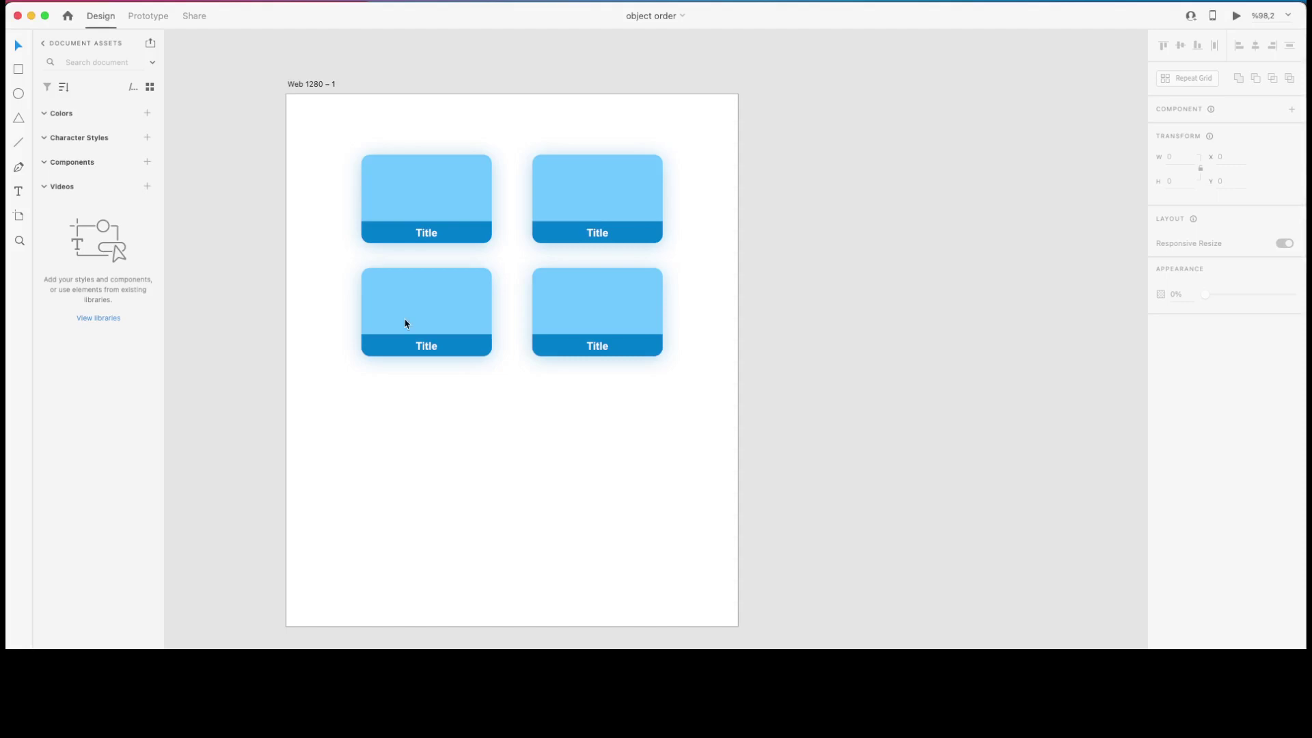
pyautogui.click(441, 203)
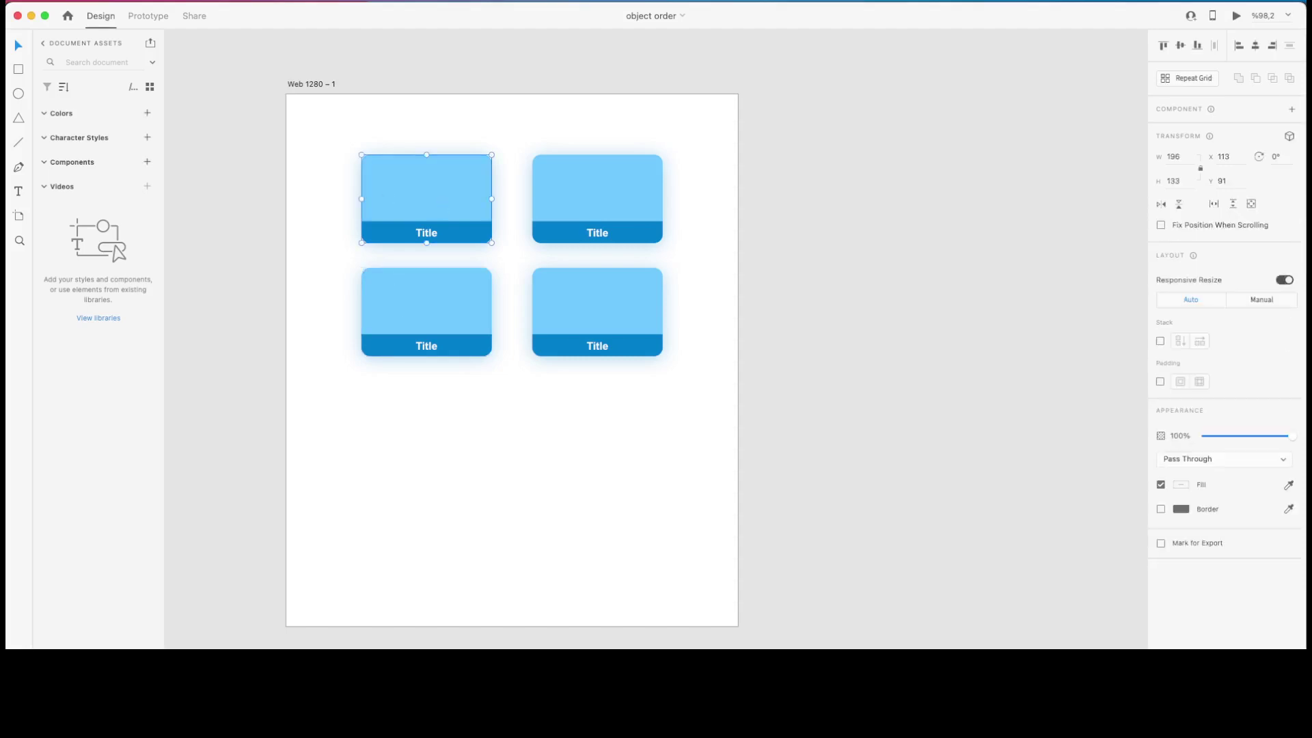
pyautogui.press('super+y')
# Examine which layer group belongs to each of the four title cards by selecting them one by one and together
pyautogui.click(593, 203)
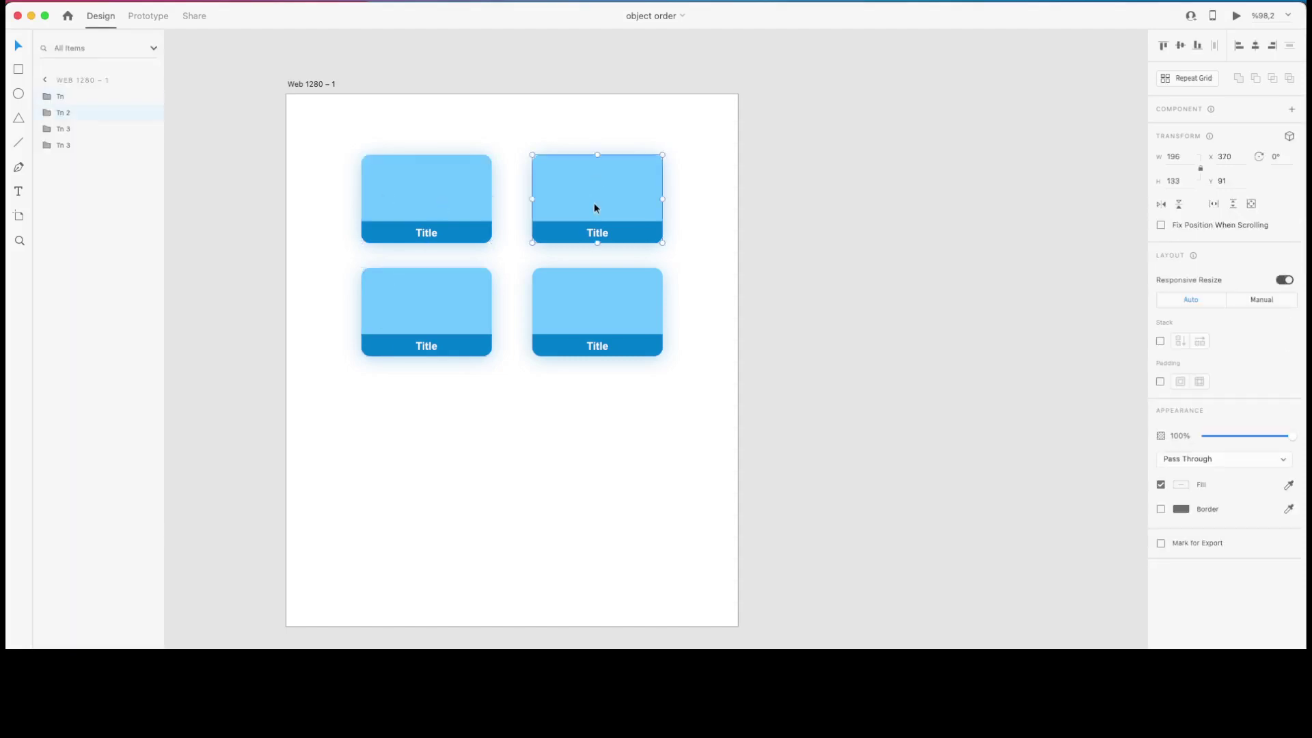
pyautogui.click(585, 342)
pyautogui.click(442, 322)
pyautogui.click(421, 186)
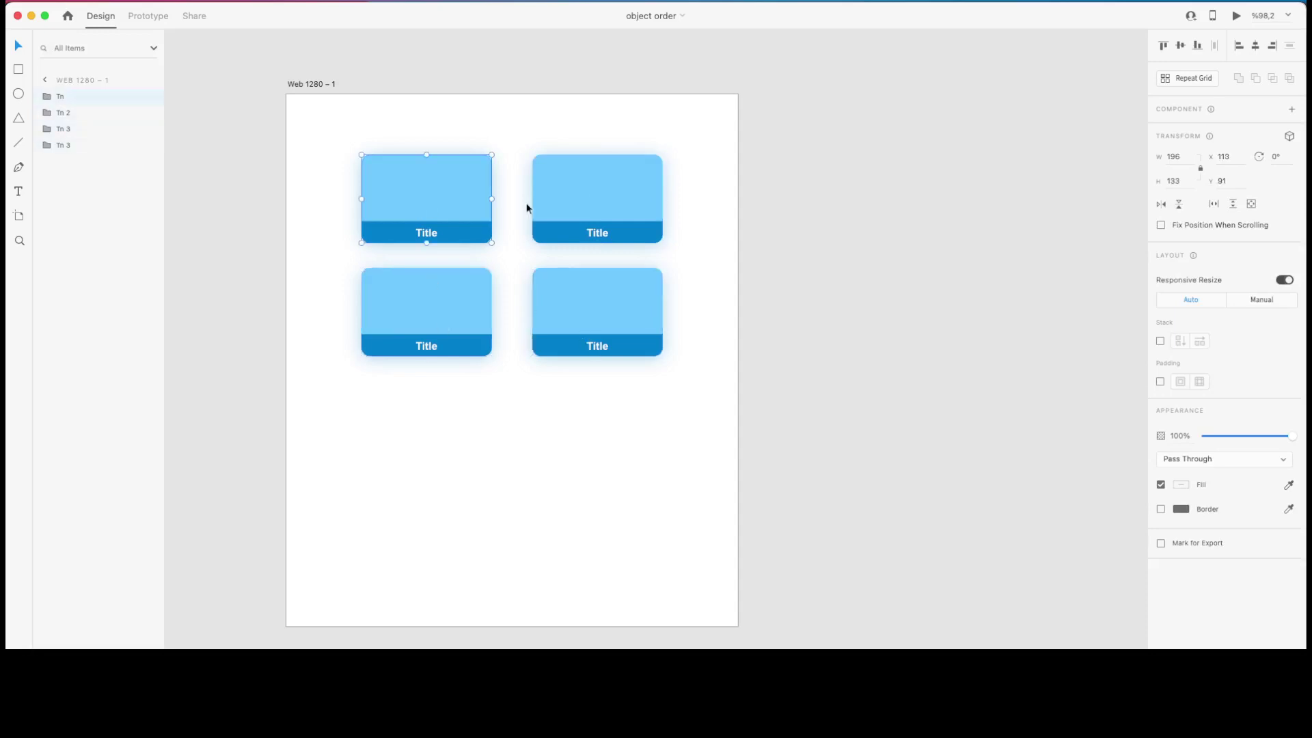
pyautogui.click(536, 207)
pyautogui.click(593, 332)
pyautogui.click(448, 307)
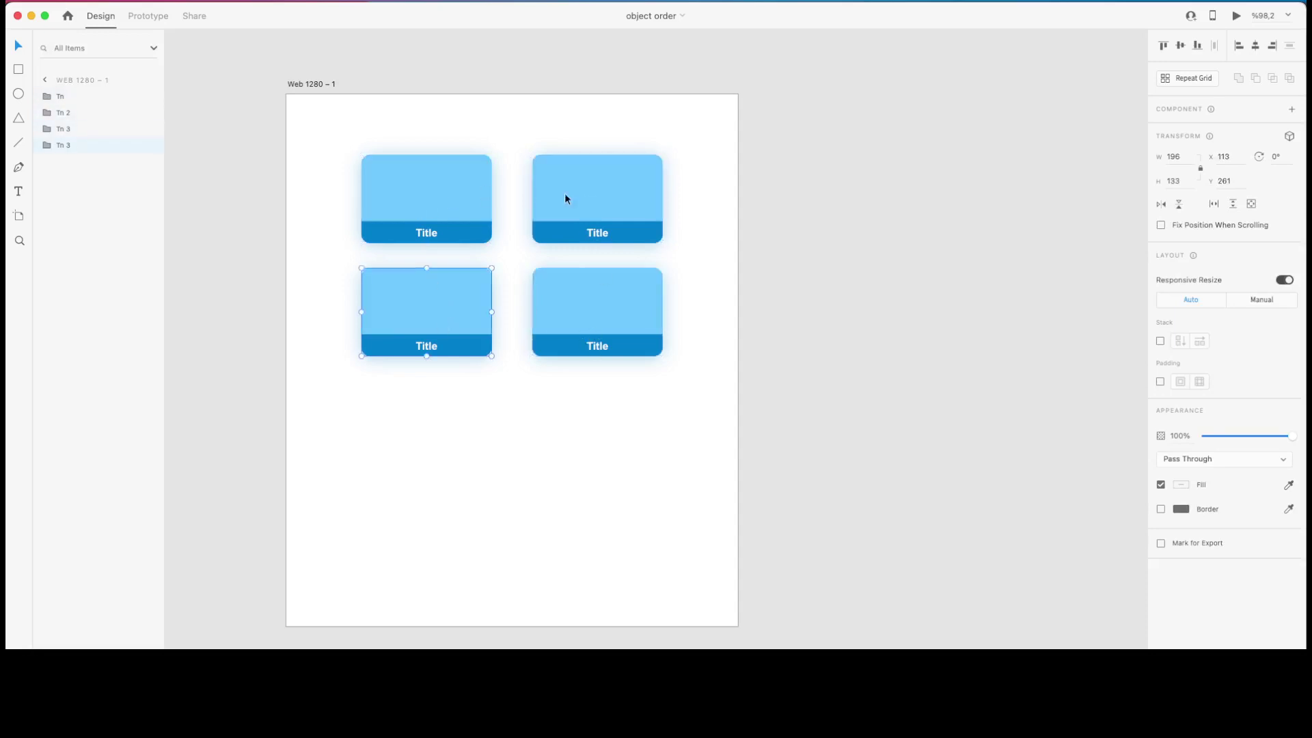
pyautogui.click(592, 203)
pyautogui.click(486, 202)
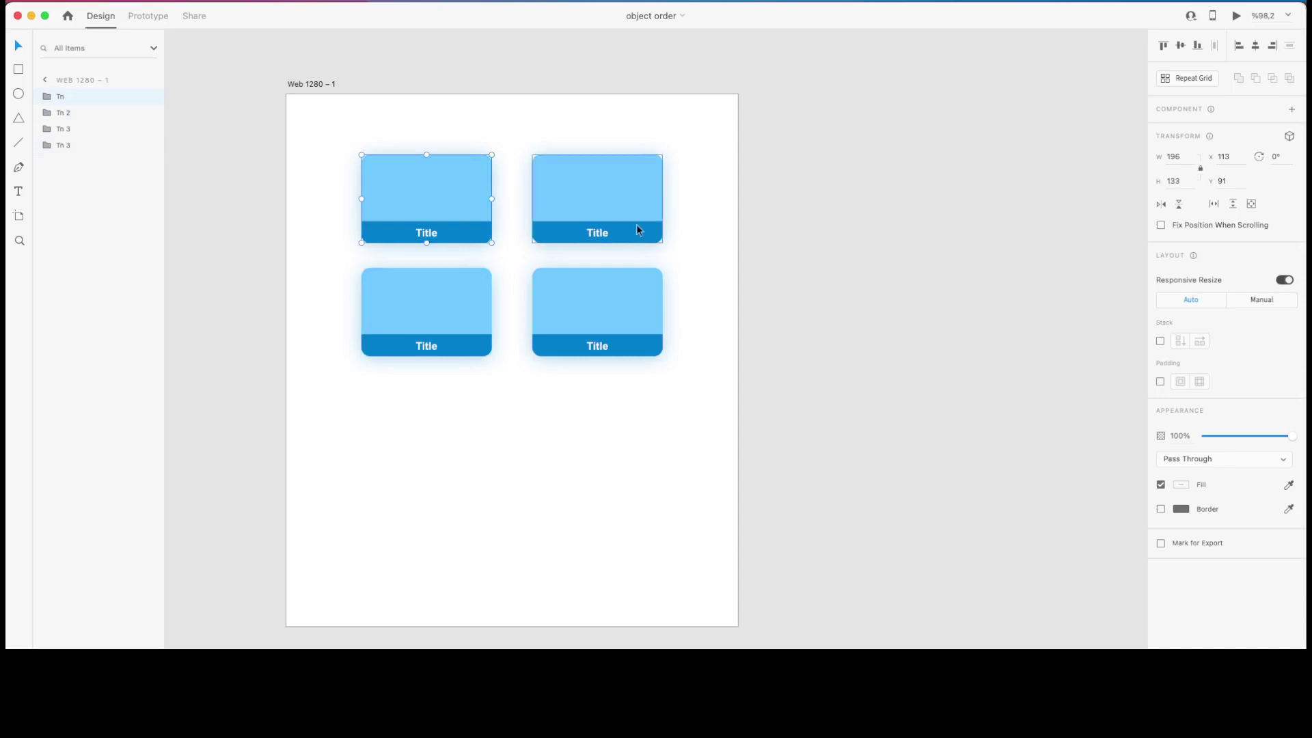
pyautogui.click(618, 331)
pyautogui.click(568, 196)
pyautogui.click(612, 321)
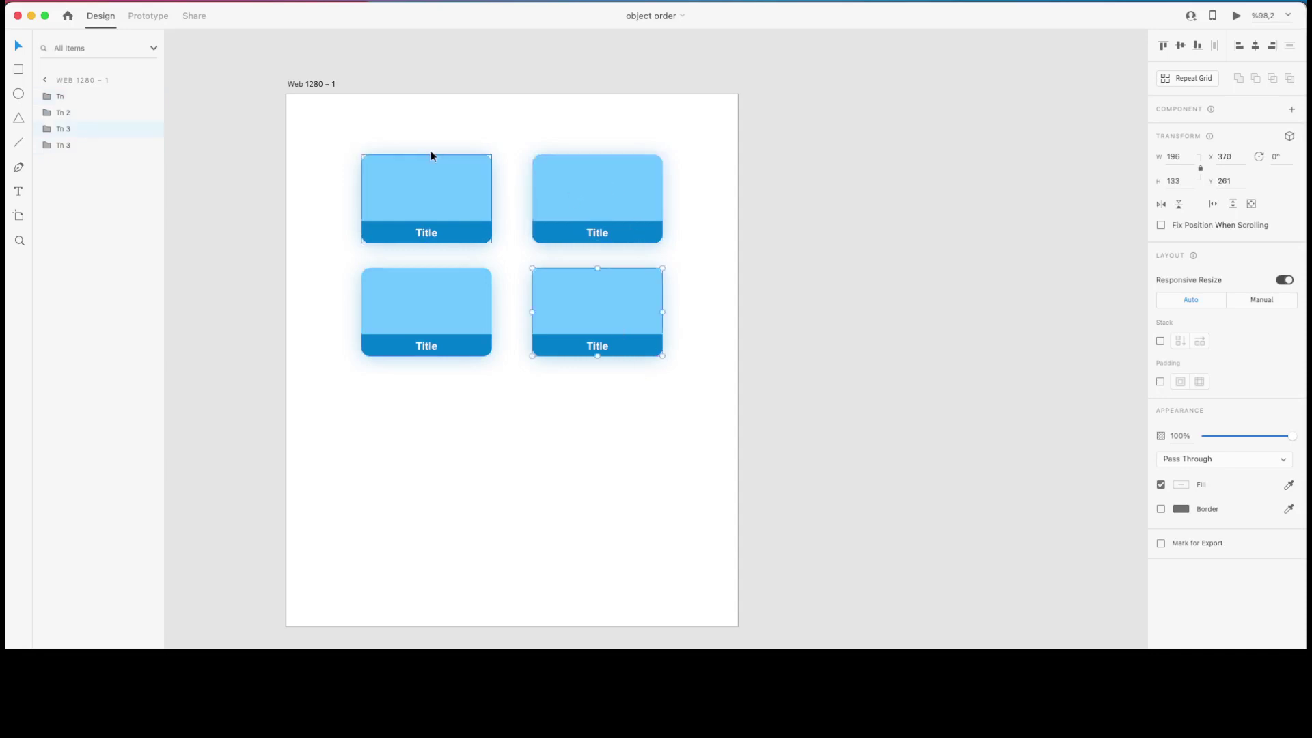
pyautogui.moveTo(324, 135); pyautogui.dragTo(681, 444)
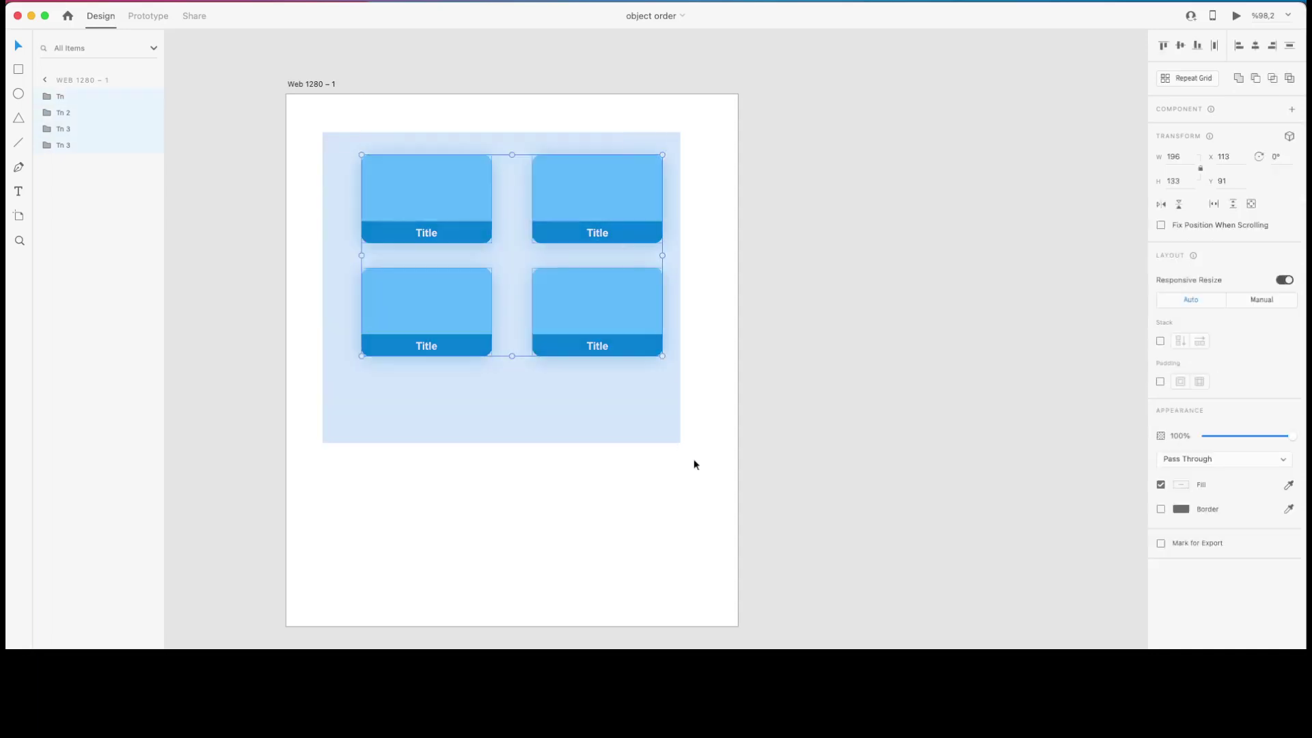
pyautogui.click(423, 124)
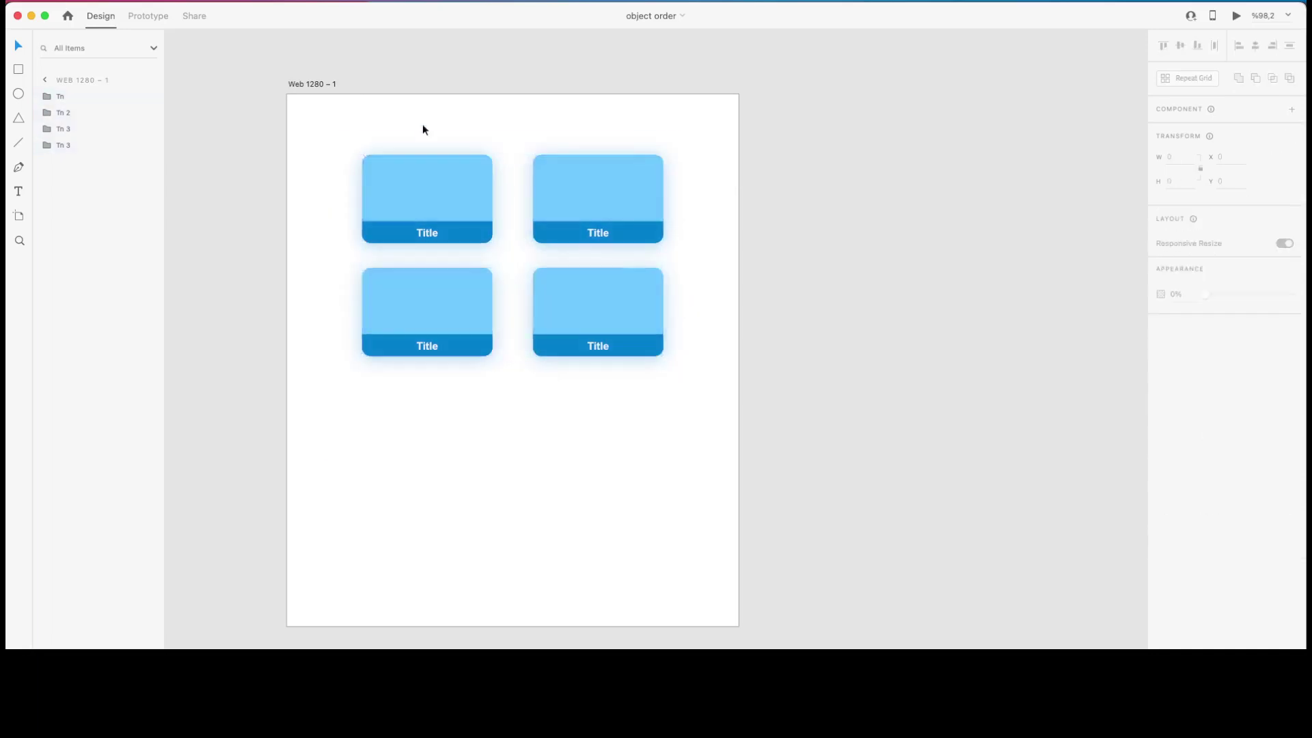
pyautogui.click(444, 184)
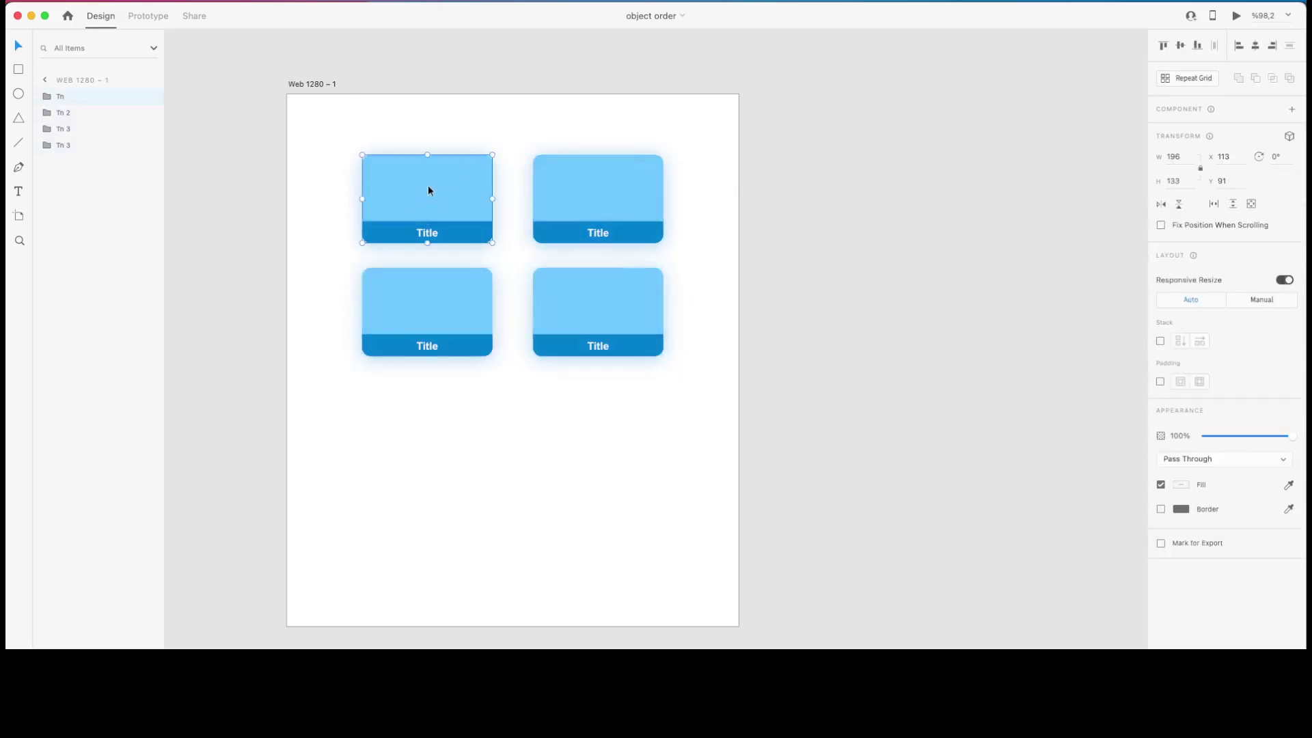
pyautogui.hscroll(-1, 453, 148)
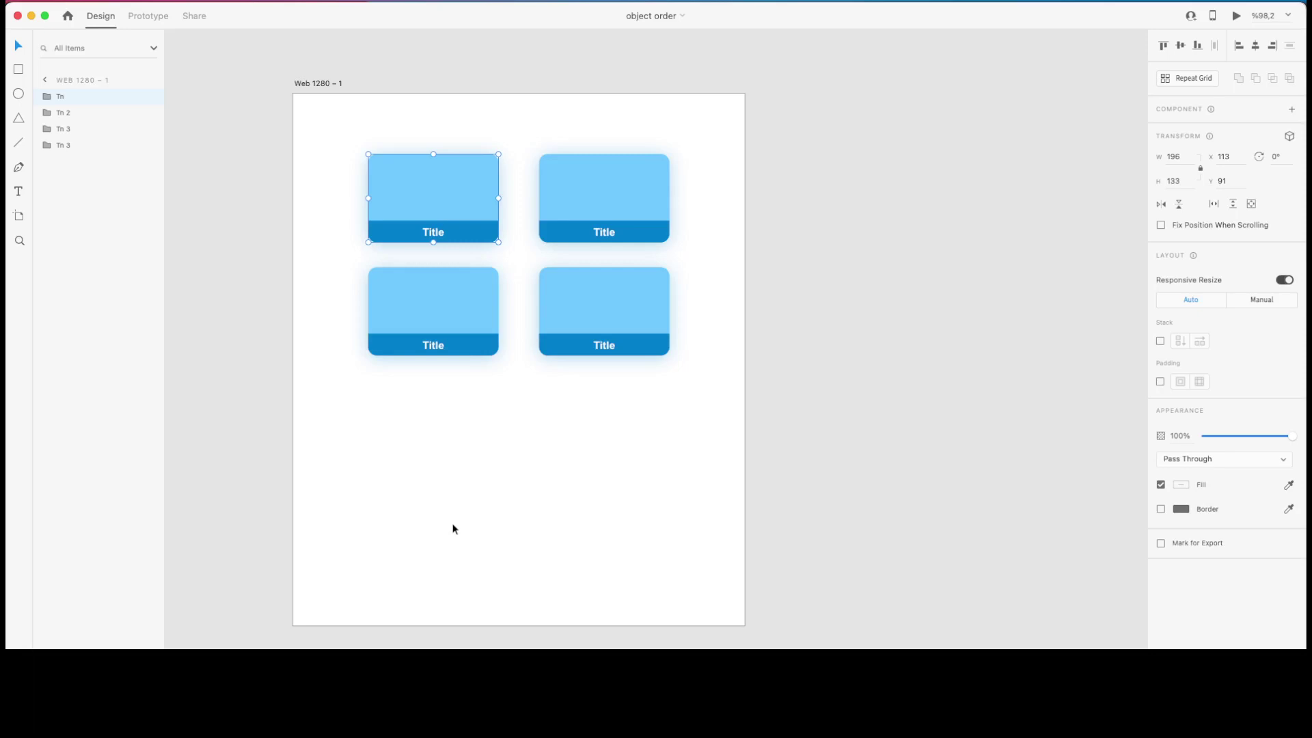
pyautogui.click(454, 528)
pyautogui.click(407, 177)
pyautogui.click(612, 200)
pyautogui.click(604, 343)
pyautogui.click(446, 185)
pyautogui.click(537, 119)
pyautogui.click(477, 192)
# Turn the four title cards into a single component and add a new state named 1 to it
pyautogui.moveTo(354, 137); pyautogui.dragTo(729, 449)
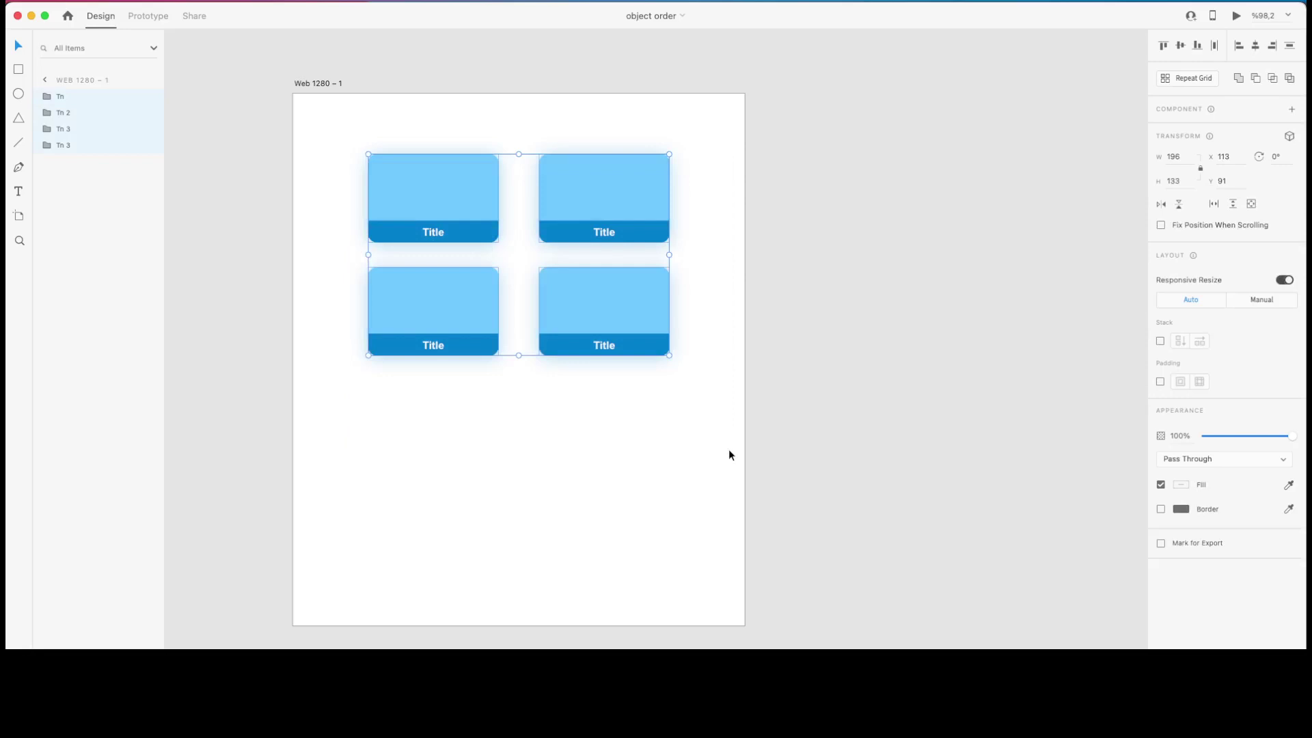
pyautogui.press('super+k')
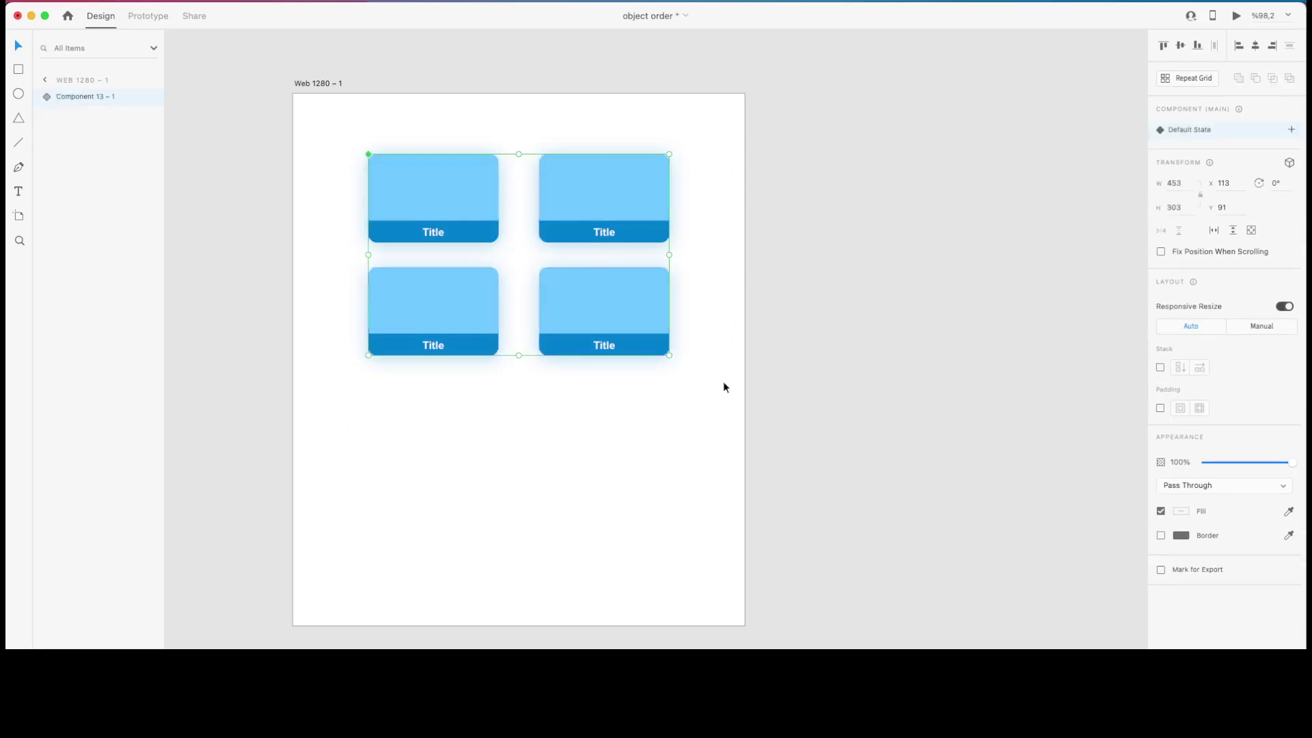
pyautogui.click(1292, 131)
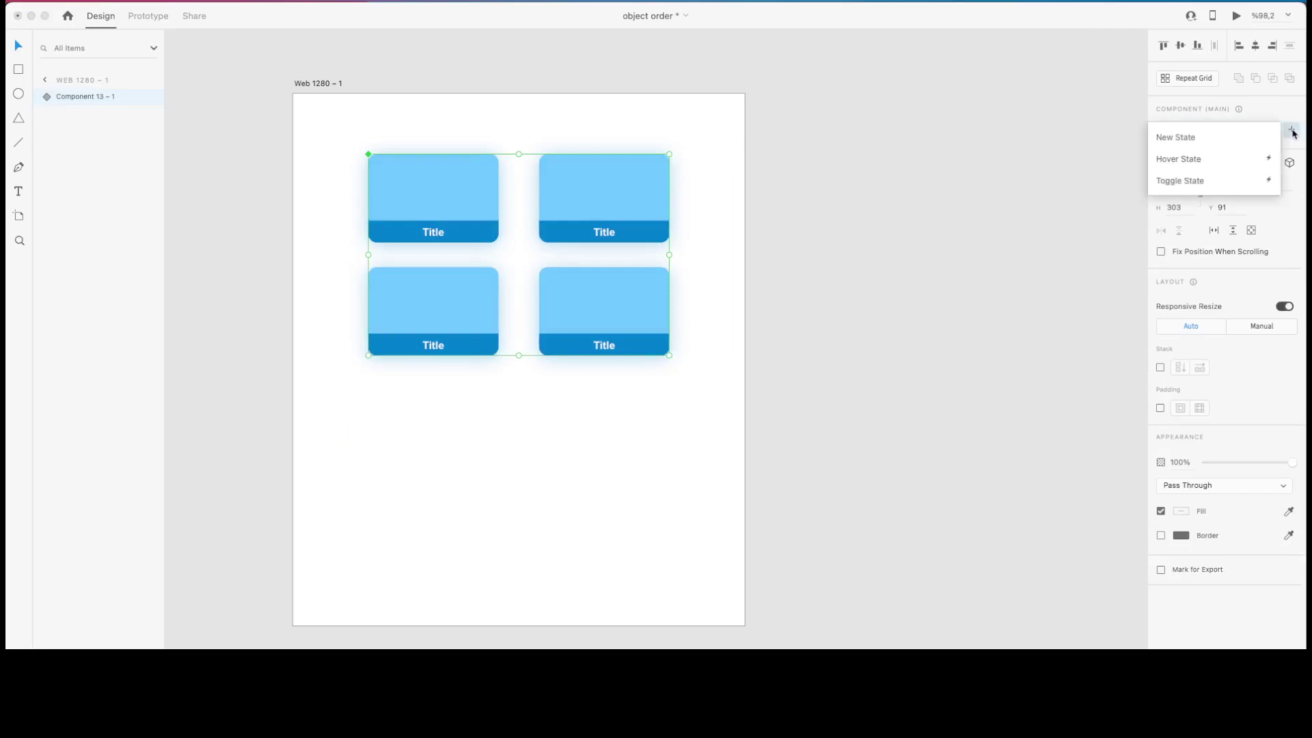
pyautogui.click(1248, 140)
pyautogui.write('1')
pyautogui.press('Return')
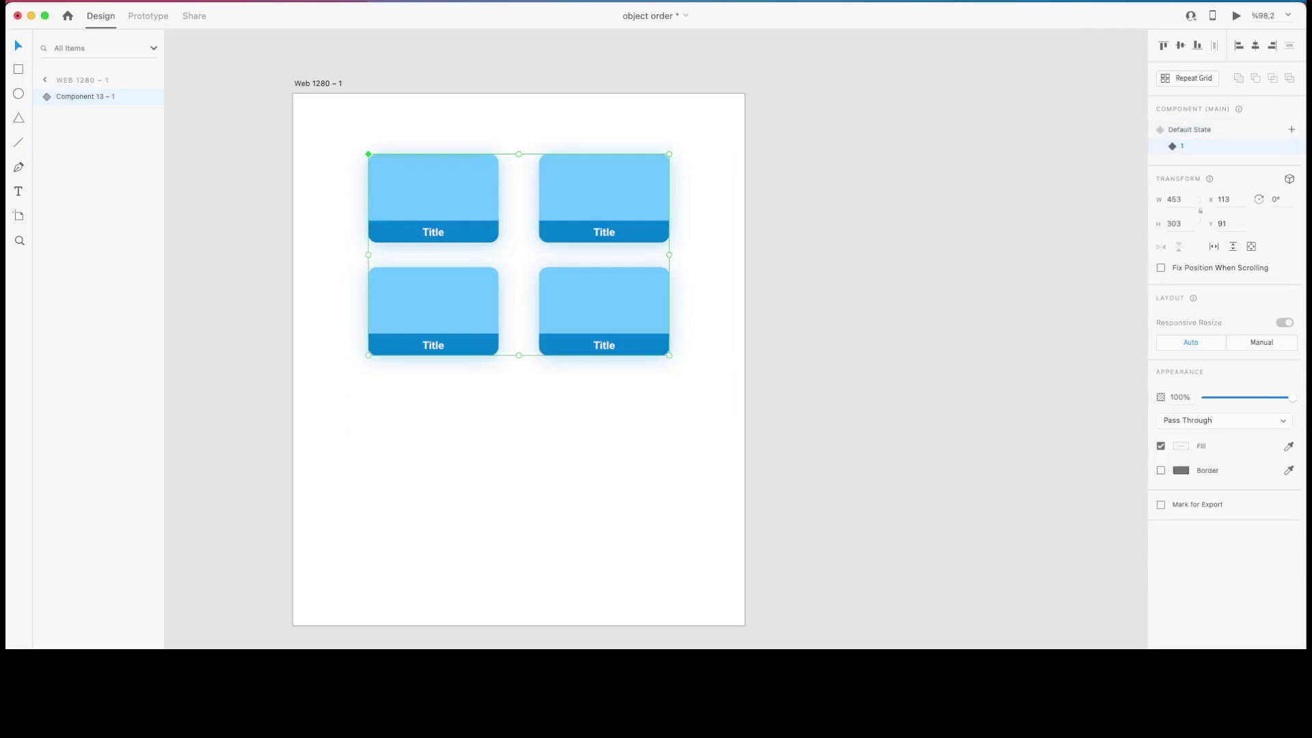
# In state 1, enlarge the upper-left card proportionally to about 323 × 219 from its upper-left corner and compare with the default state
pyautogui.hscroll(-1, 952, 214)
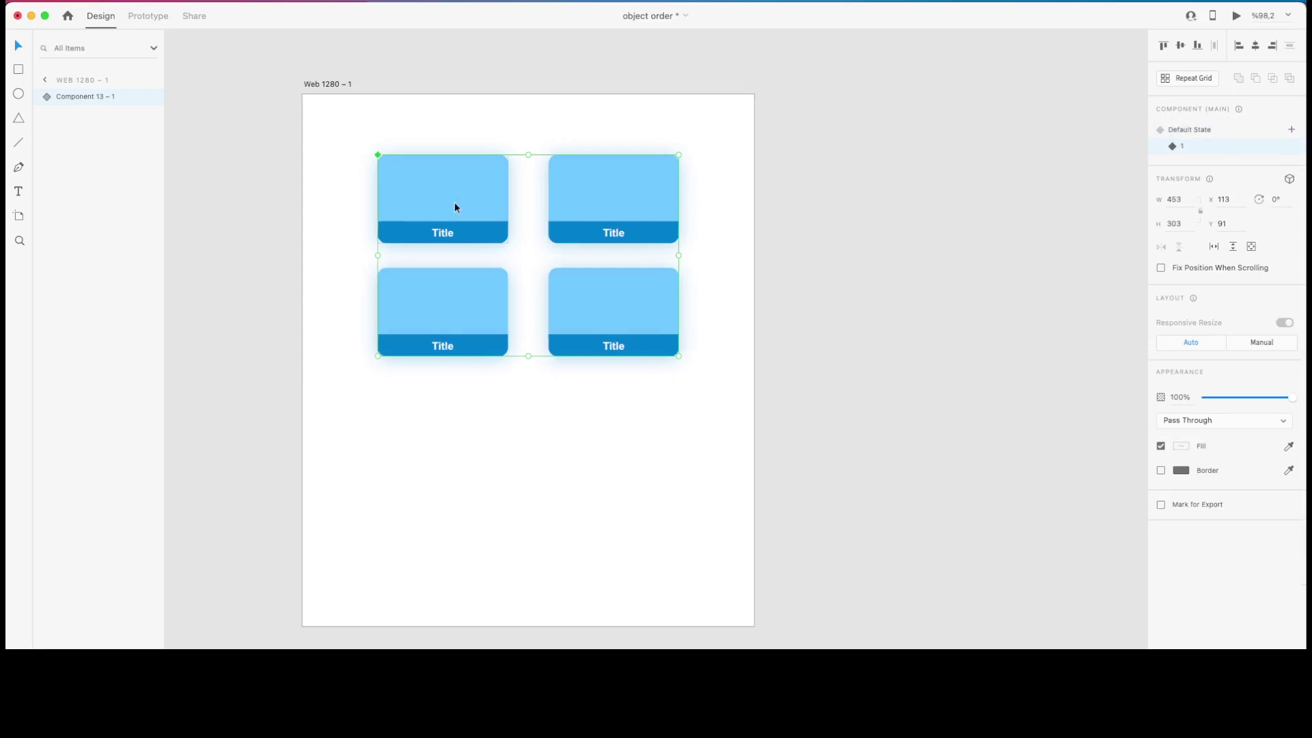
pyautogui.hscroll(-1, 456, 208)
pyautogui.doubleClick(457, 208)
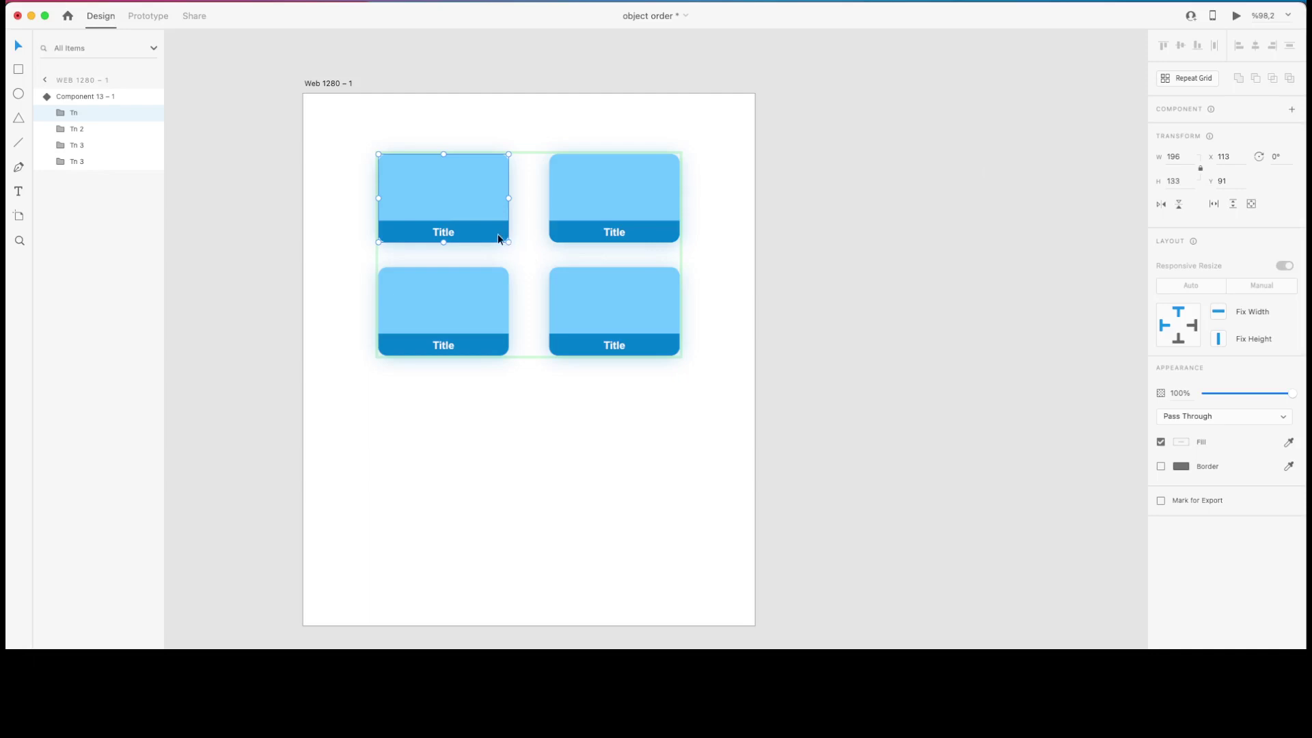
pyautogui.moveTo(509, 242); pyautogui.dragTo(593, 300)
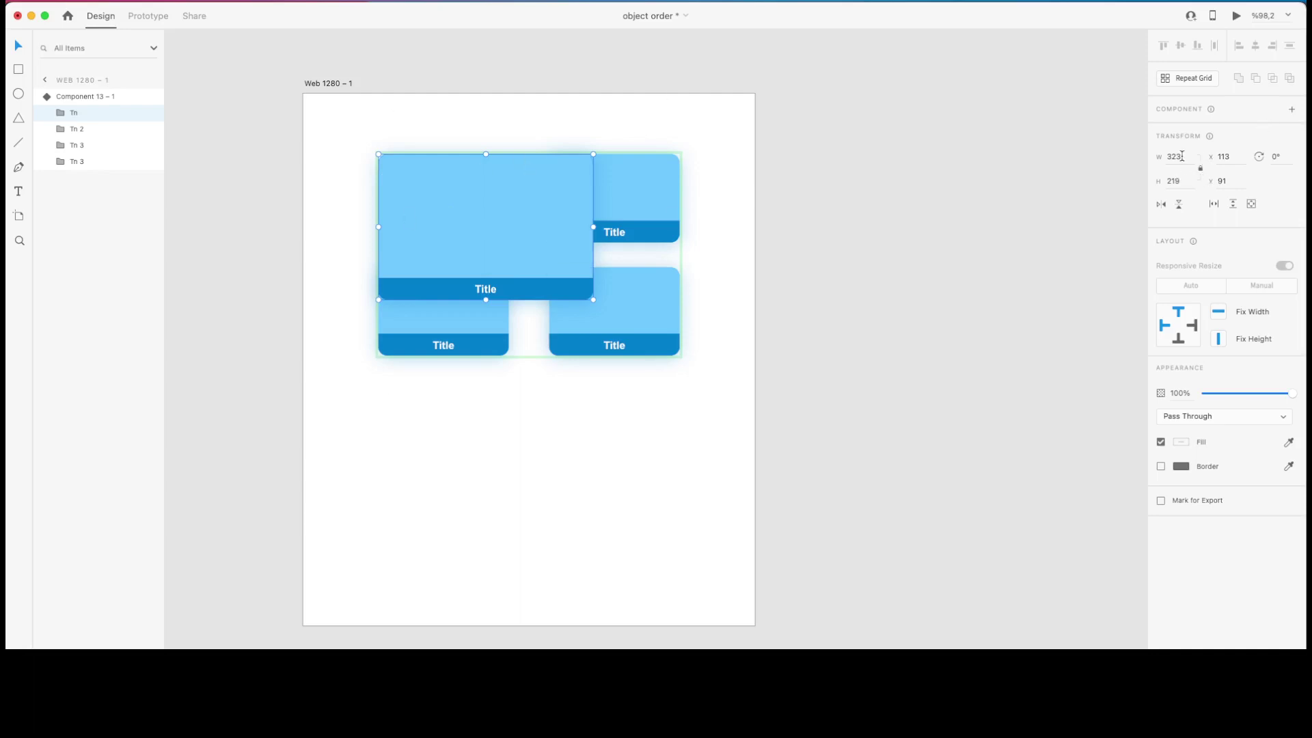
pyautogui.press('Escape')
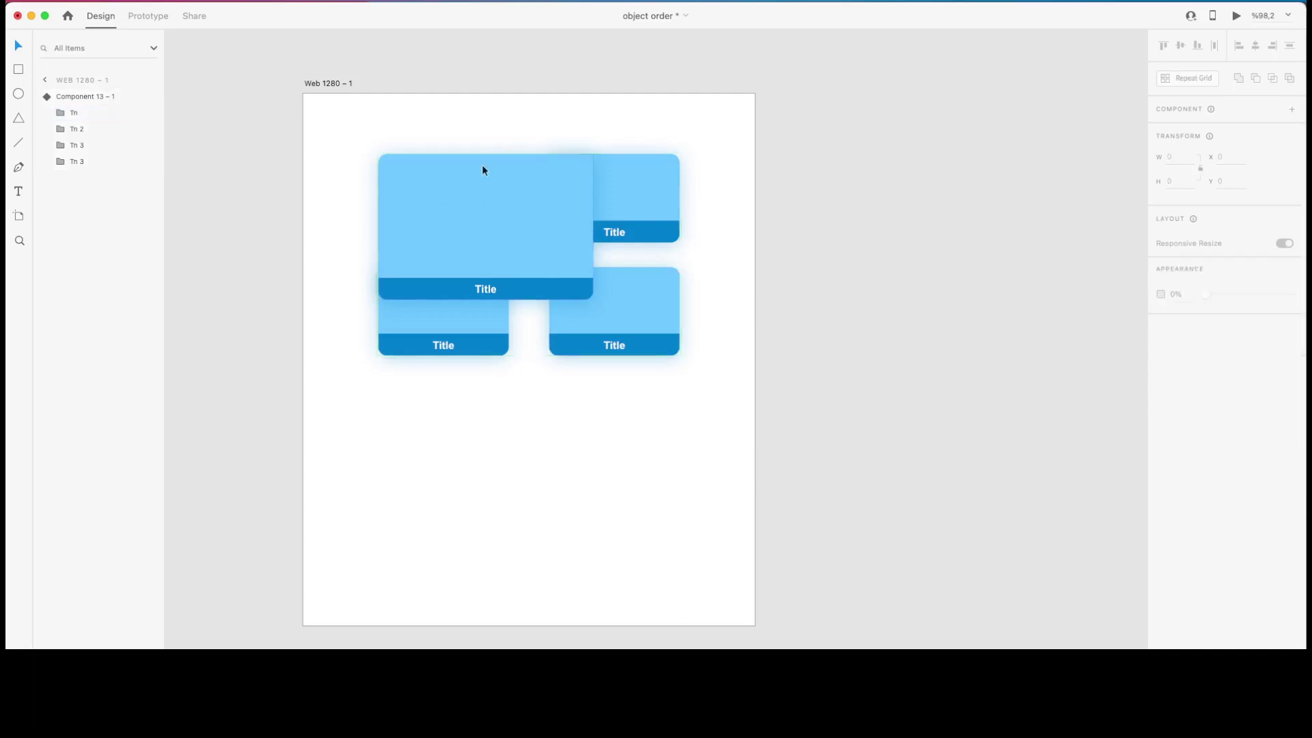
pyautogui.click(1198, 130)
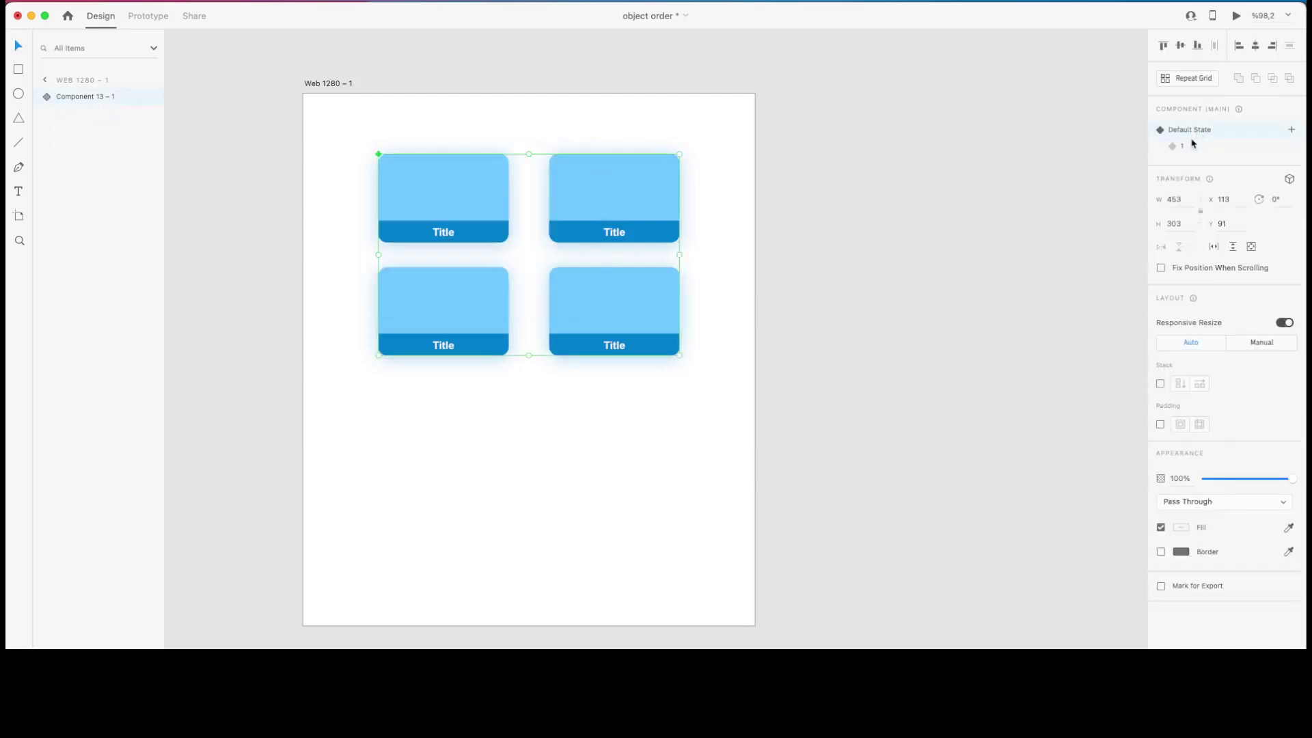
pyautogui.click(1193, 148)
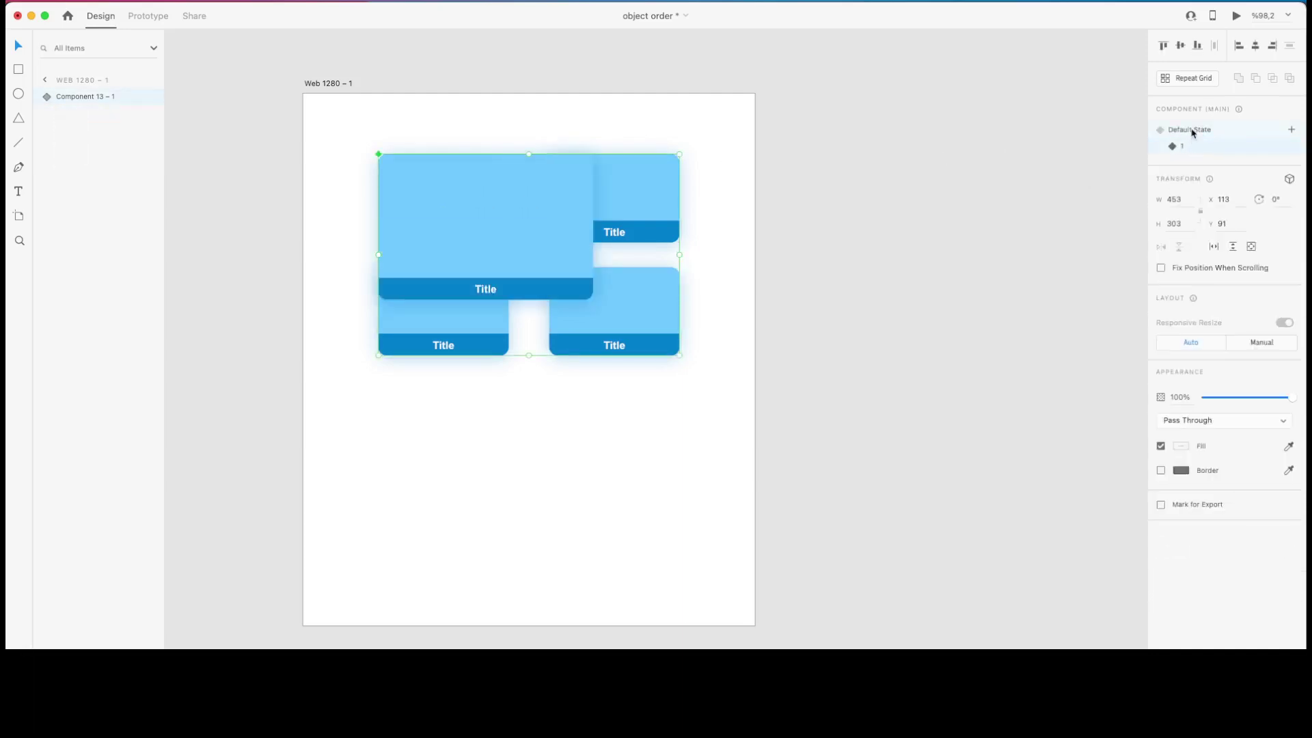
# Add another new state named 2 to the component, starting from its default state
pyautogui.click(1194, 130)
pyautogui.click(1292, 129)
pyautogui.press('Escape')
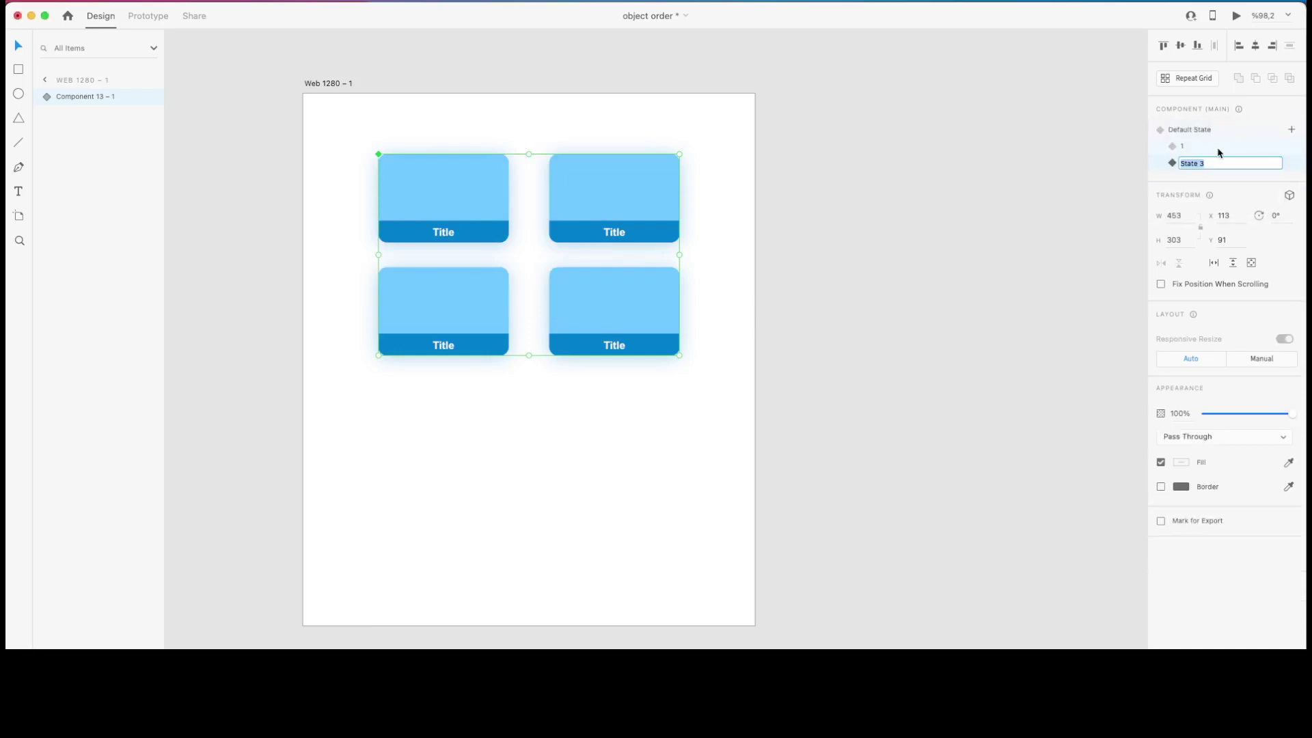
pyautogui.write('2')
pyautogui.press('Return')
pyautogui.click(965, 351)
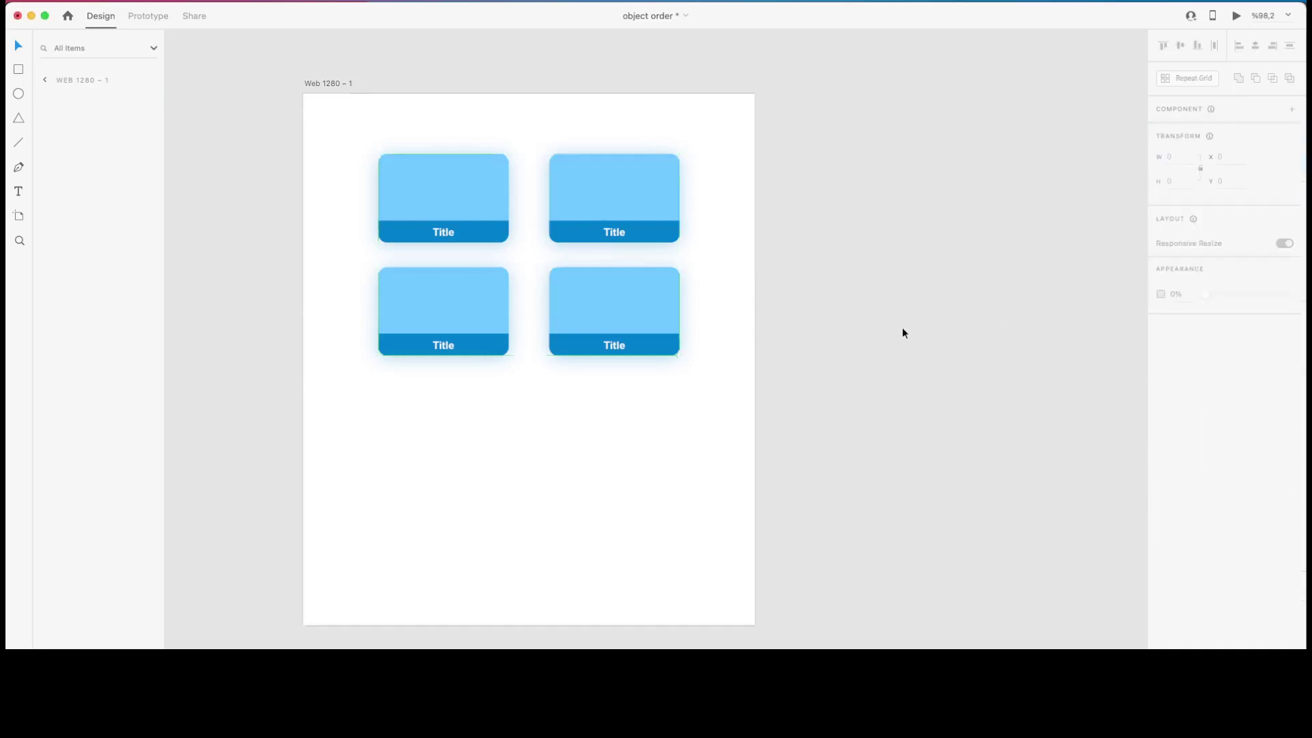
# In state 2, set the upper-right card's width to 323 and shift it left to X 243, flush with the component's right edge
pyautogui.click(630, 191)
pyautogui.doubleClick(630, 201)
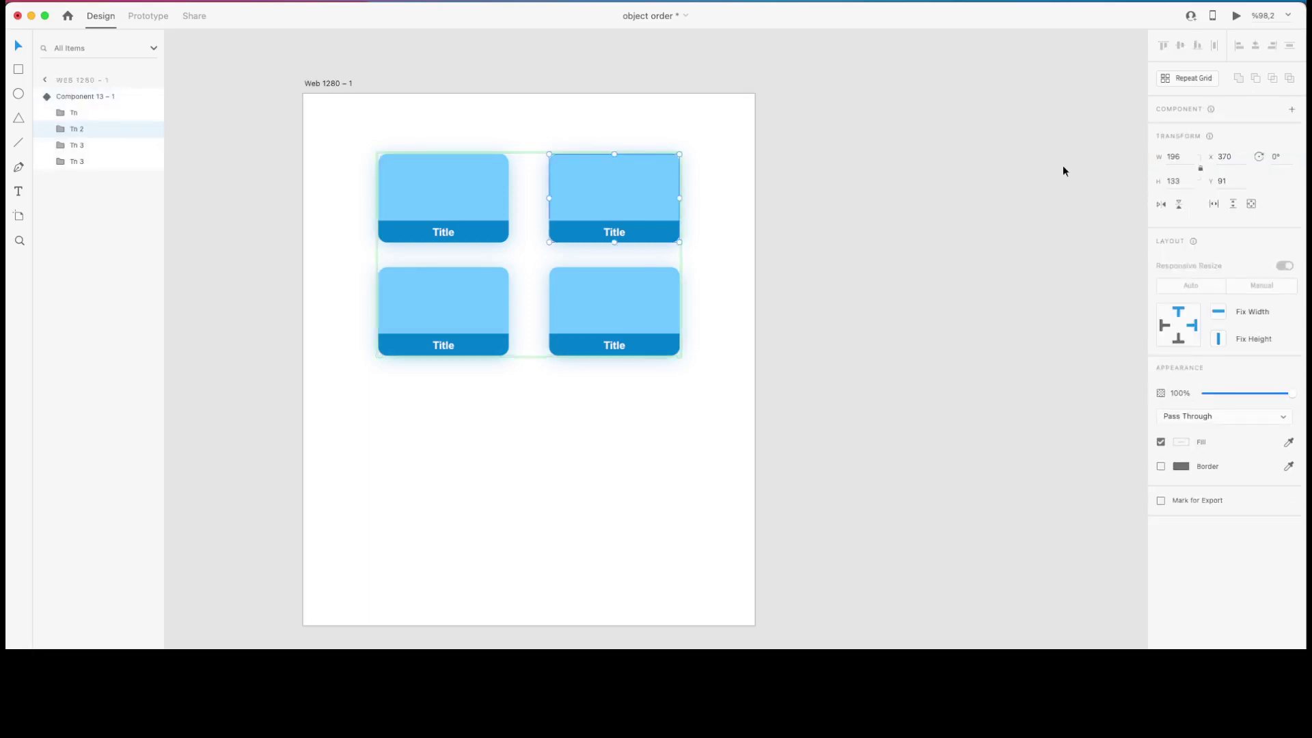
pyautogui.click(1184, 157)
pyautogui.write('323')
pyautogui.press('Return')
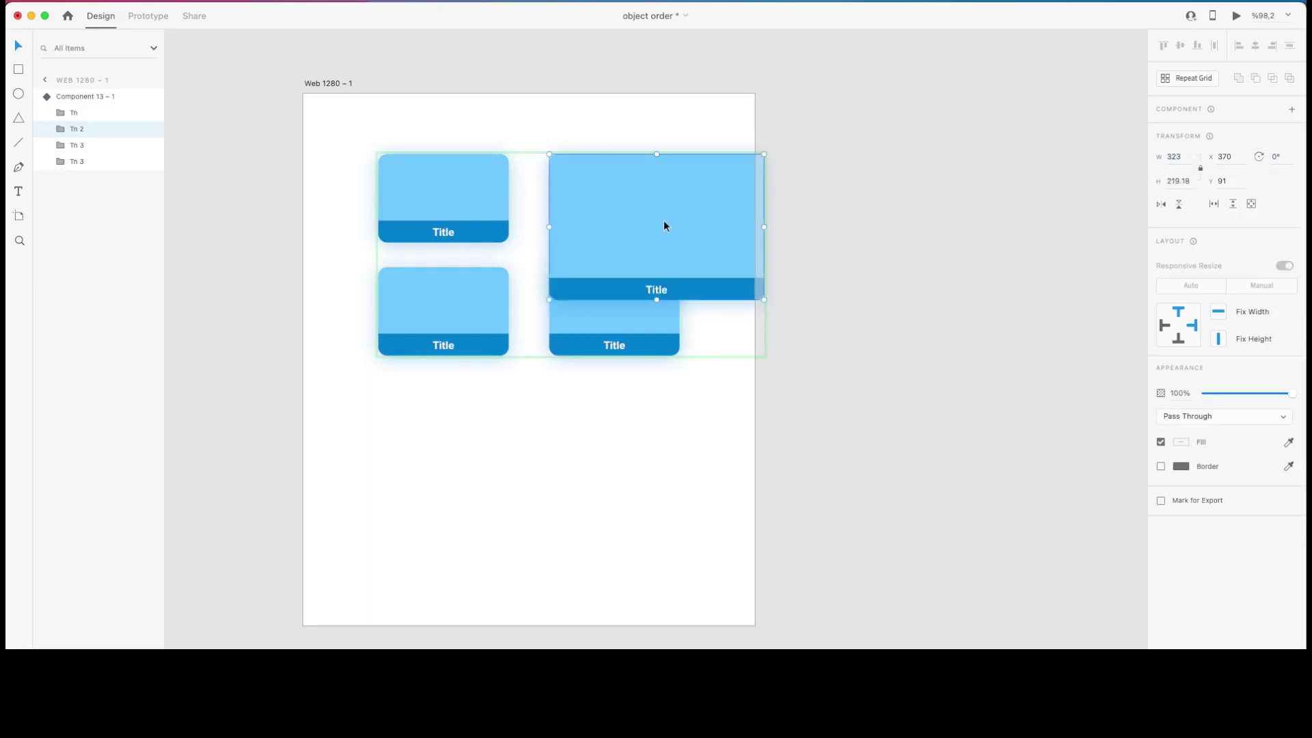
pyautogui.moveTo(663, 219); pyautogui.dragTo(578, 213)
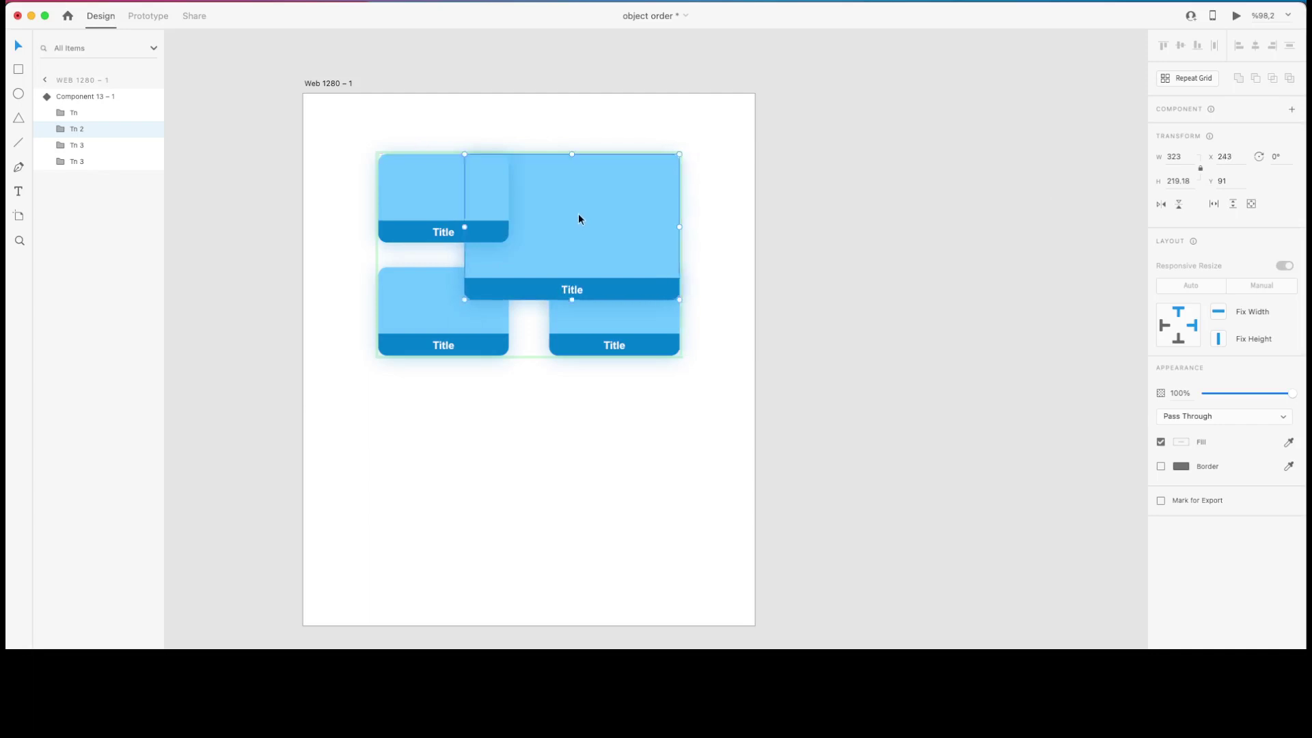
# Move the Tn 2 group above Tn in state 2's layer order so the enlarged card overlaps the others
pyautogui.click(580, 126)
pyautogui.click(605, 257)
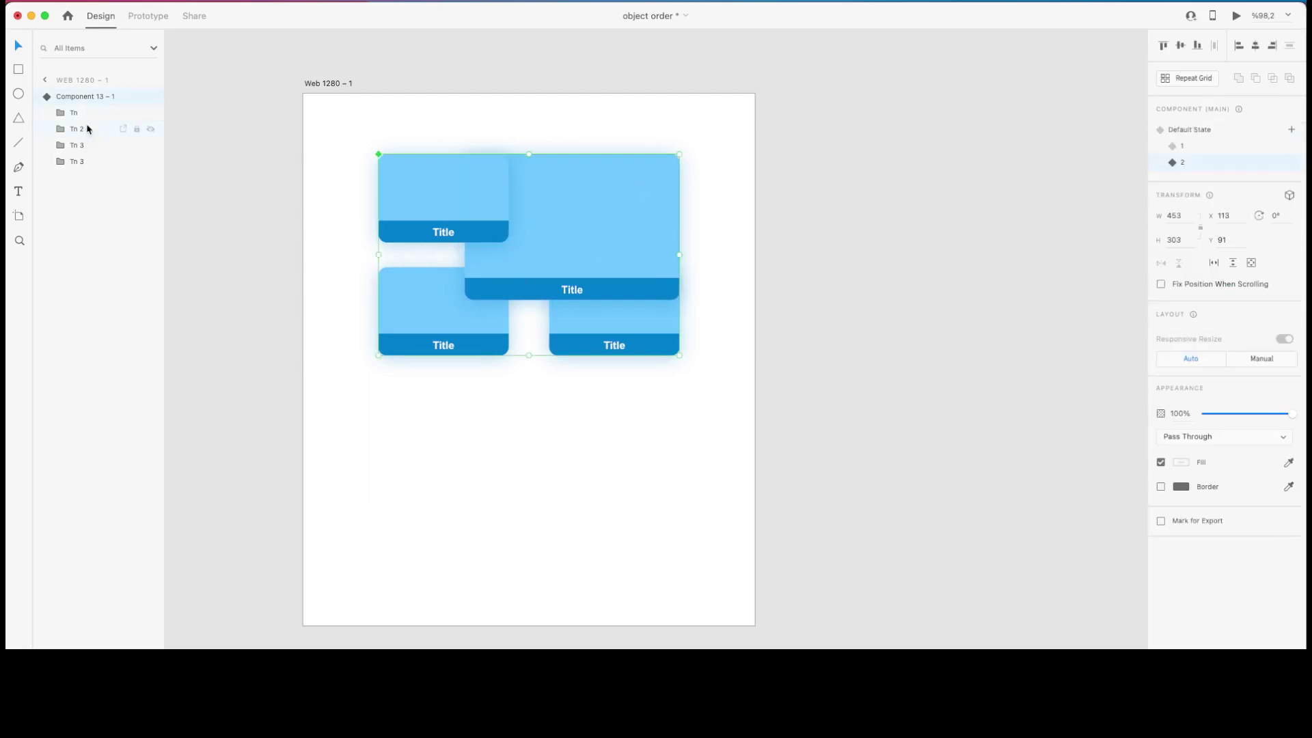
pyautogui.moveTo(78, 130); pyautogui.dragTo(79, 108)
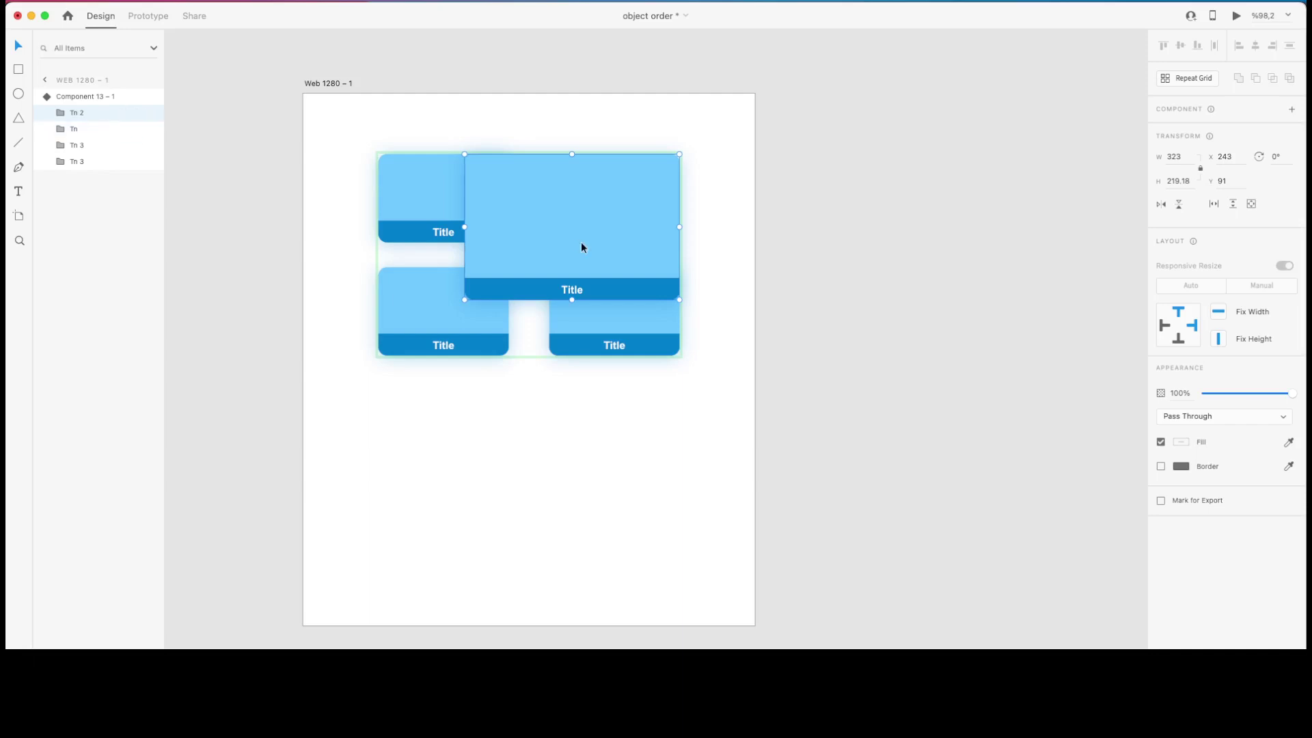
pyautogui.click(604, 451)
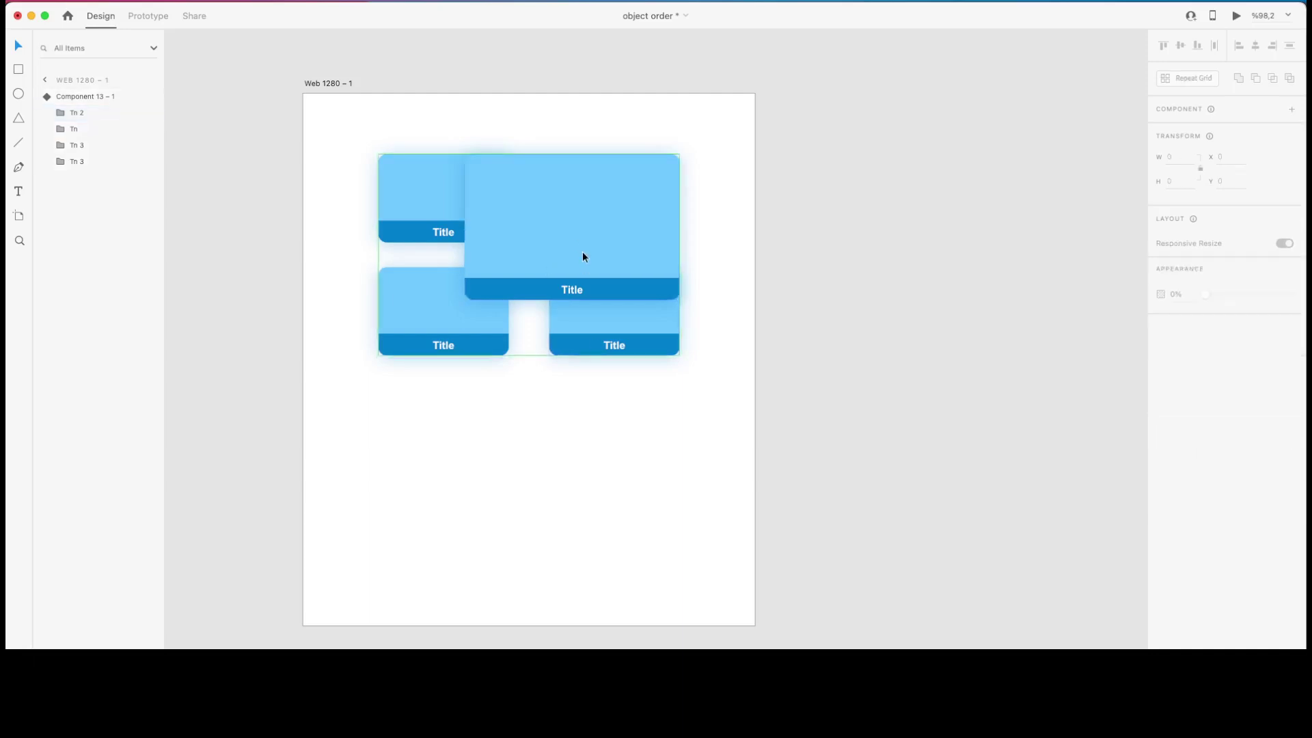
pyautogui.click(583, 255)
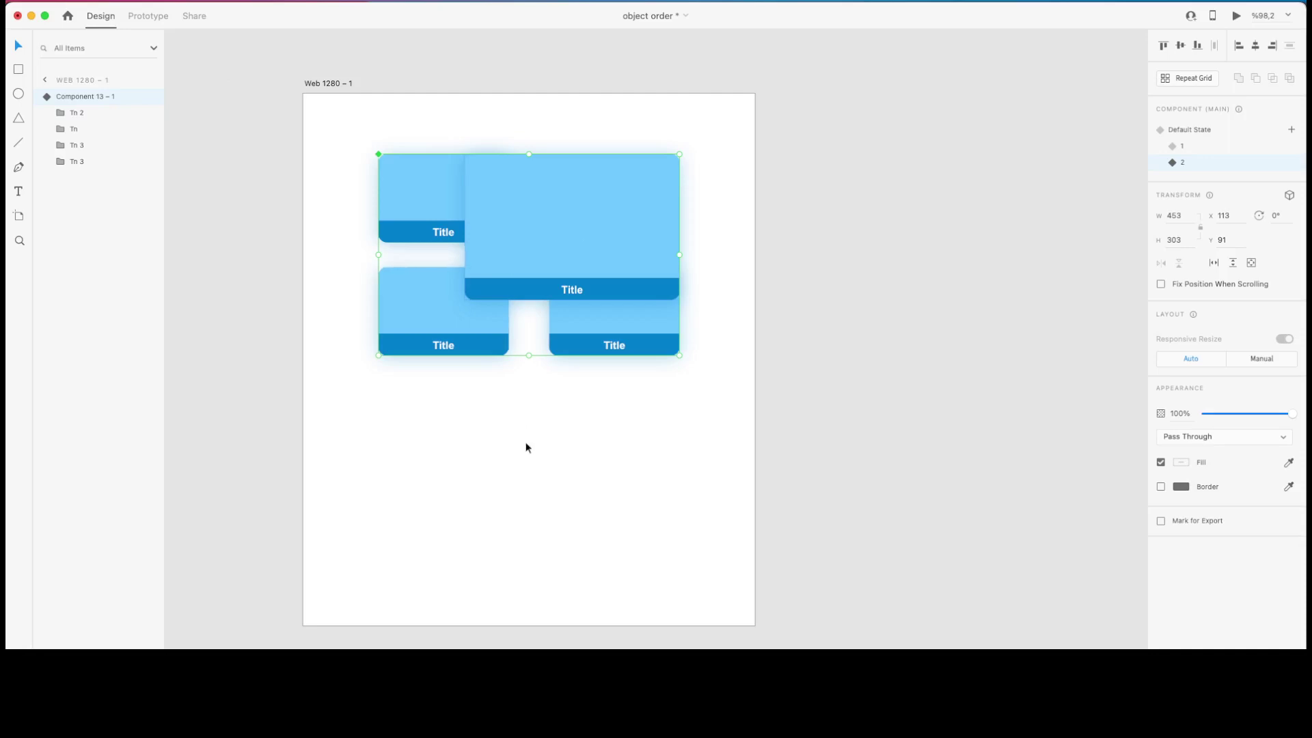
# In the component's default state, give the upper-left card a Hover interaction that auto-animates to state 1
pyautogui.click(1197, 131)
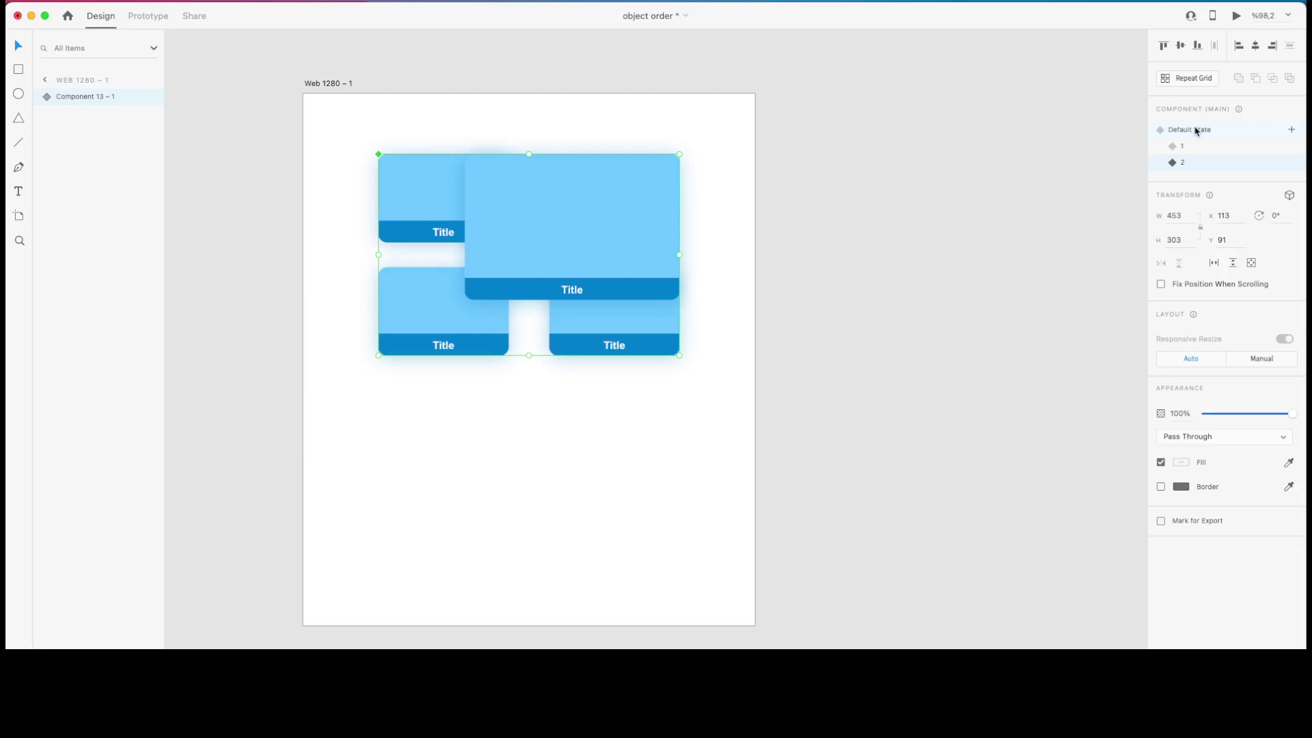
pyautogui.click(137, 18)
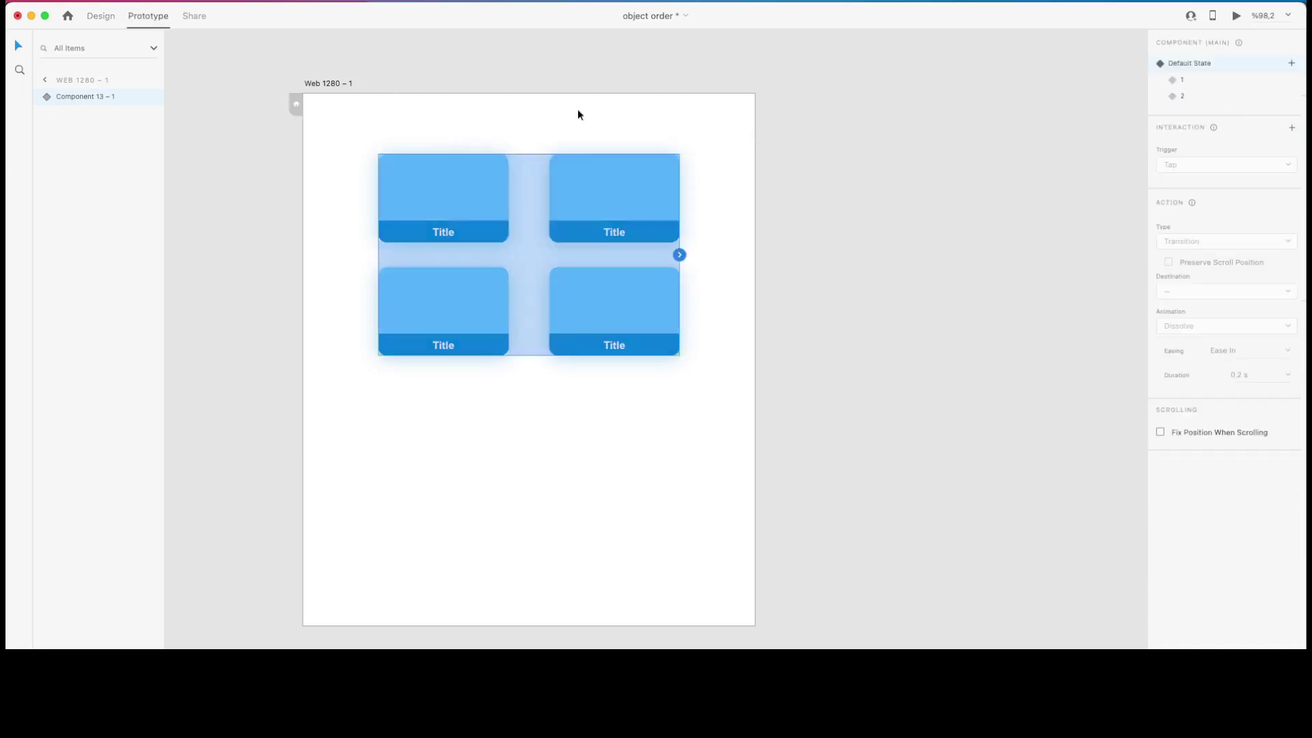
pyautogui.click(578, 115)
pyautogui.click(431, 194)
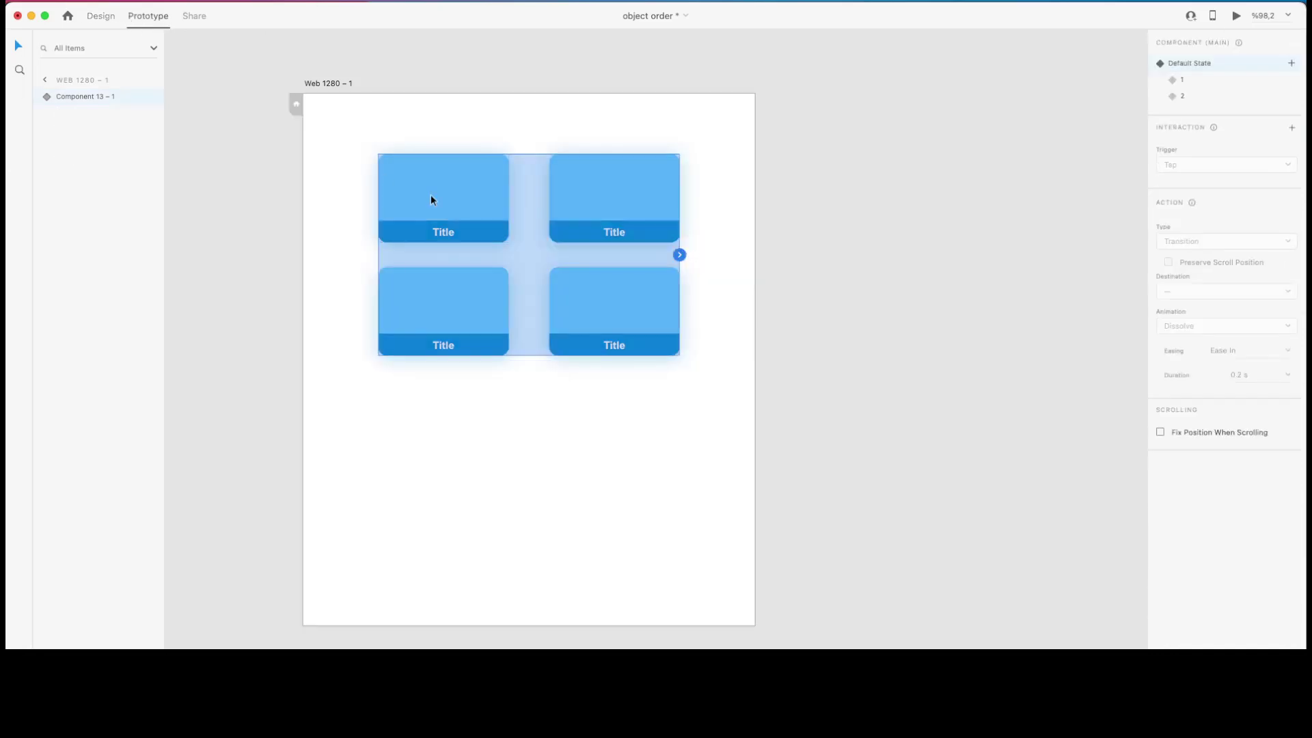
pyautogui.doubleClick(473, 205)
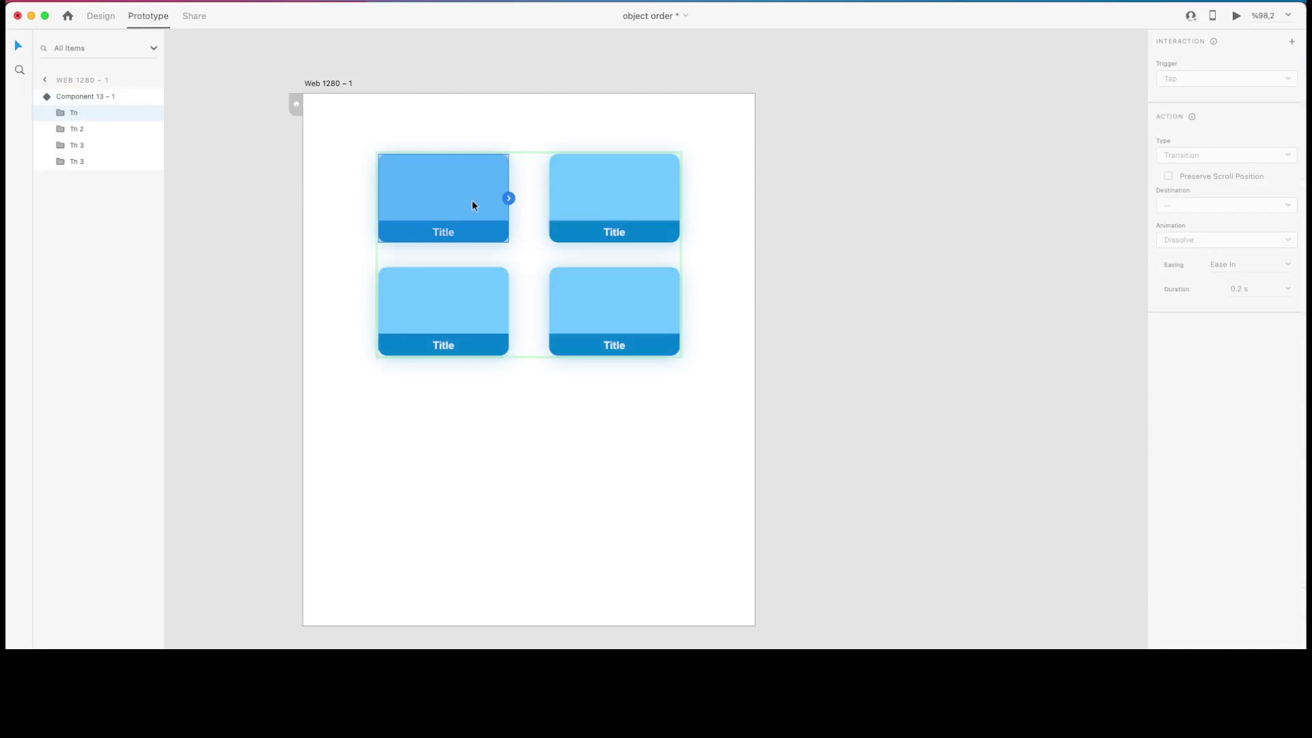
pyautogui.click(509, 199)
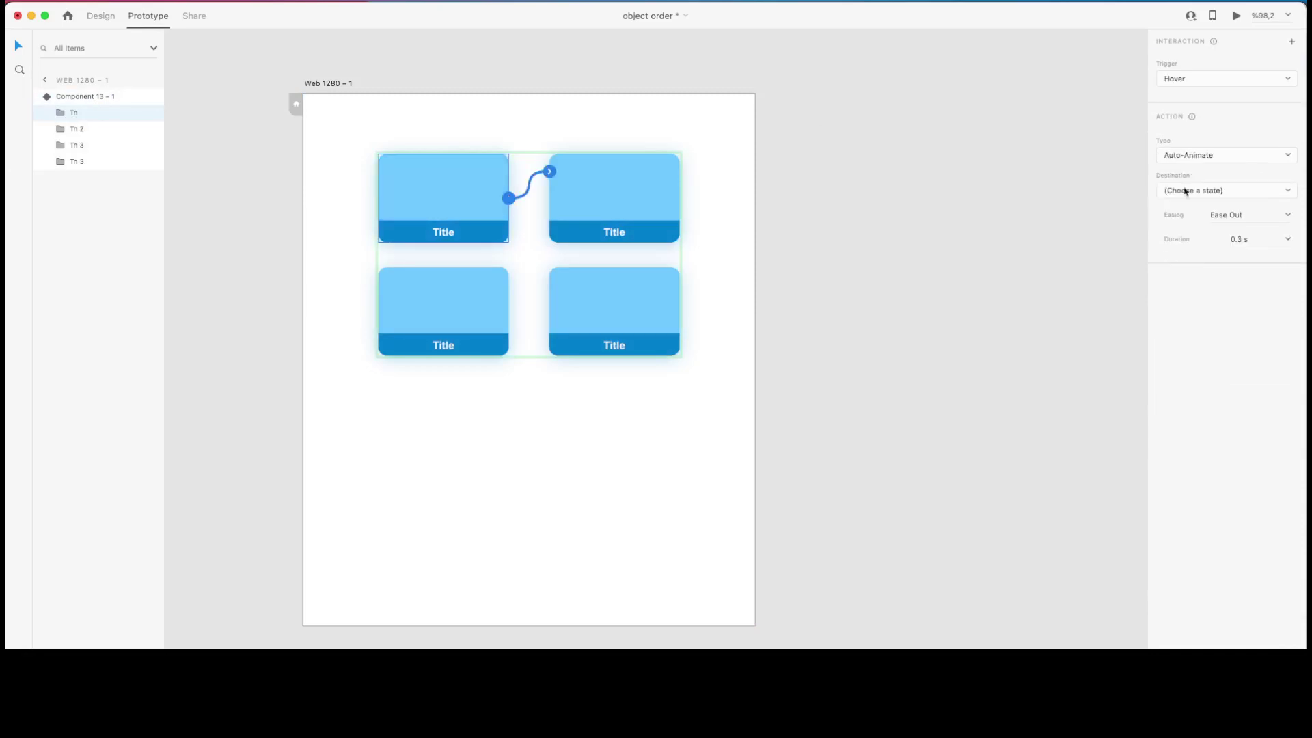
pyautogui.click(1215, 191)
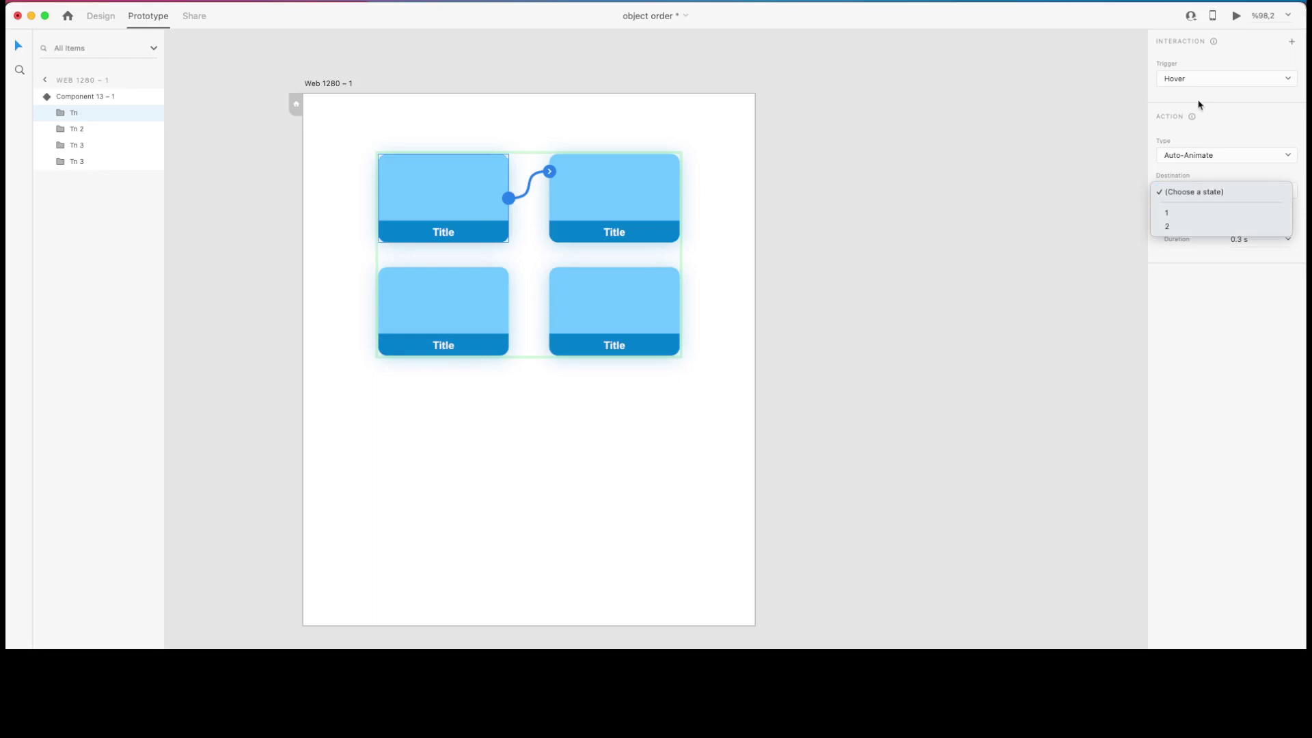
pyautogui.click(1195, 220)
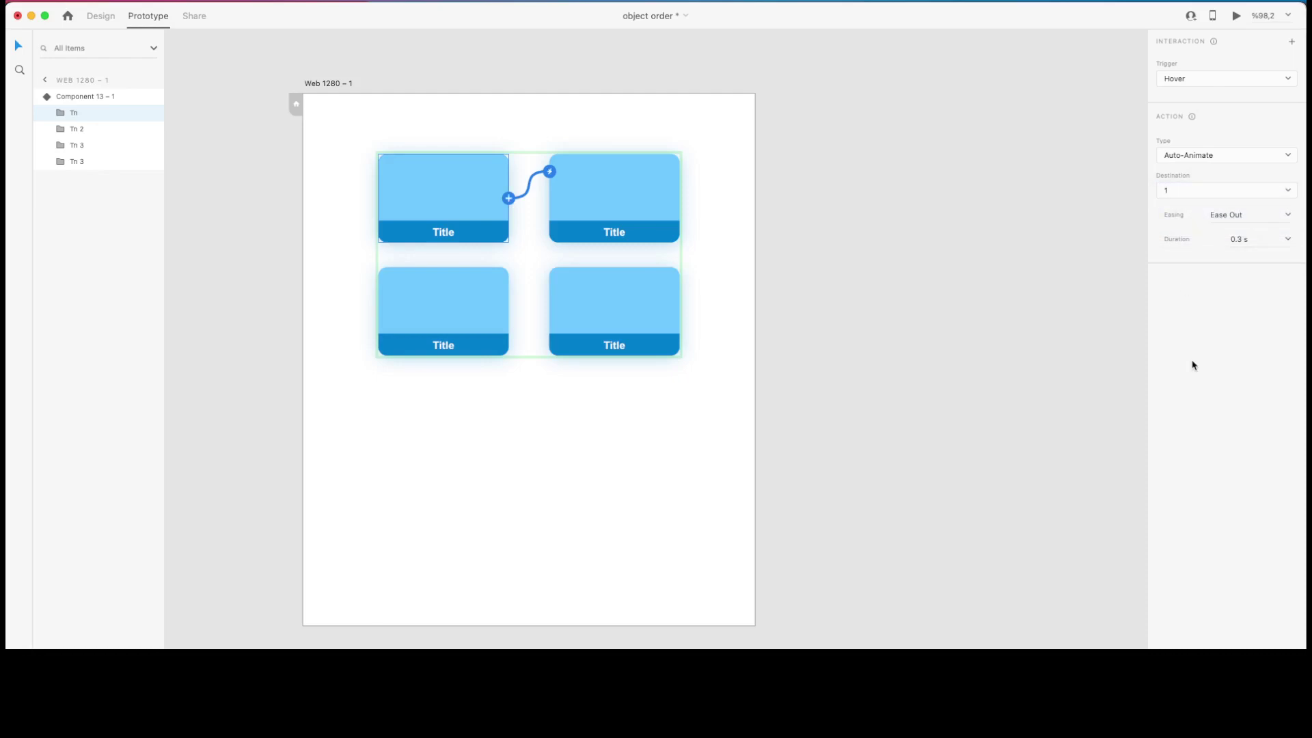
# Give the upper-right card in the default state a Hover interaction that auto-animates to state 2
pyautogui.click(99, 19)
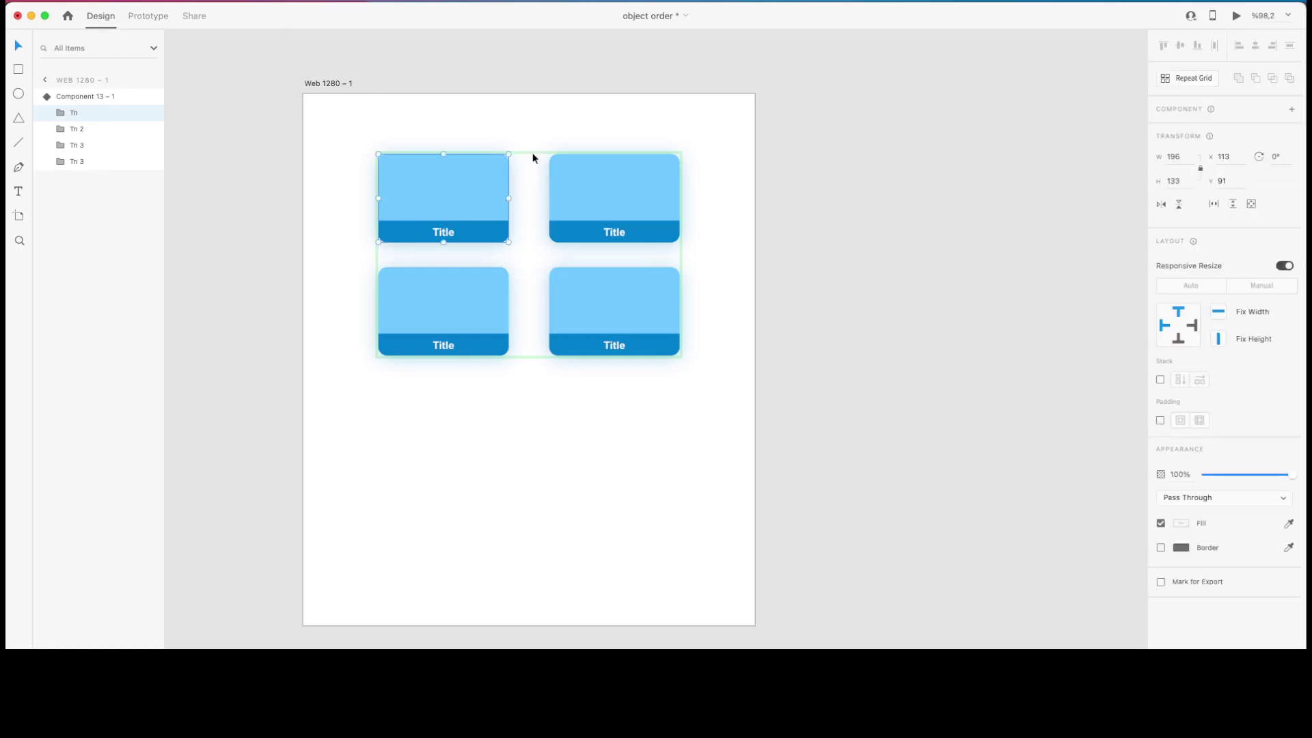
pyautogui.click(516, 130)
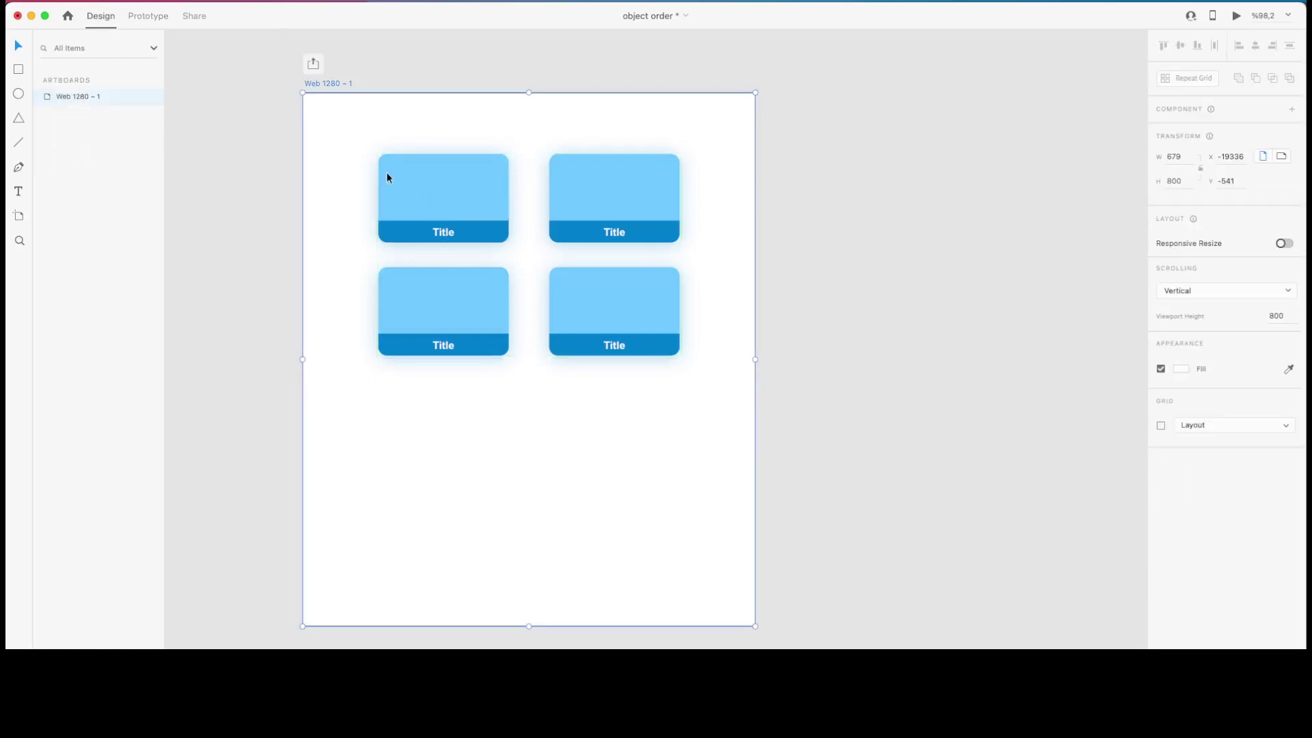
pyautogui.click(481, 186)
pyautogui.click(131, 22)
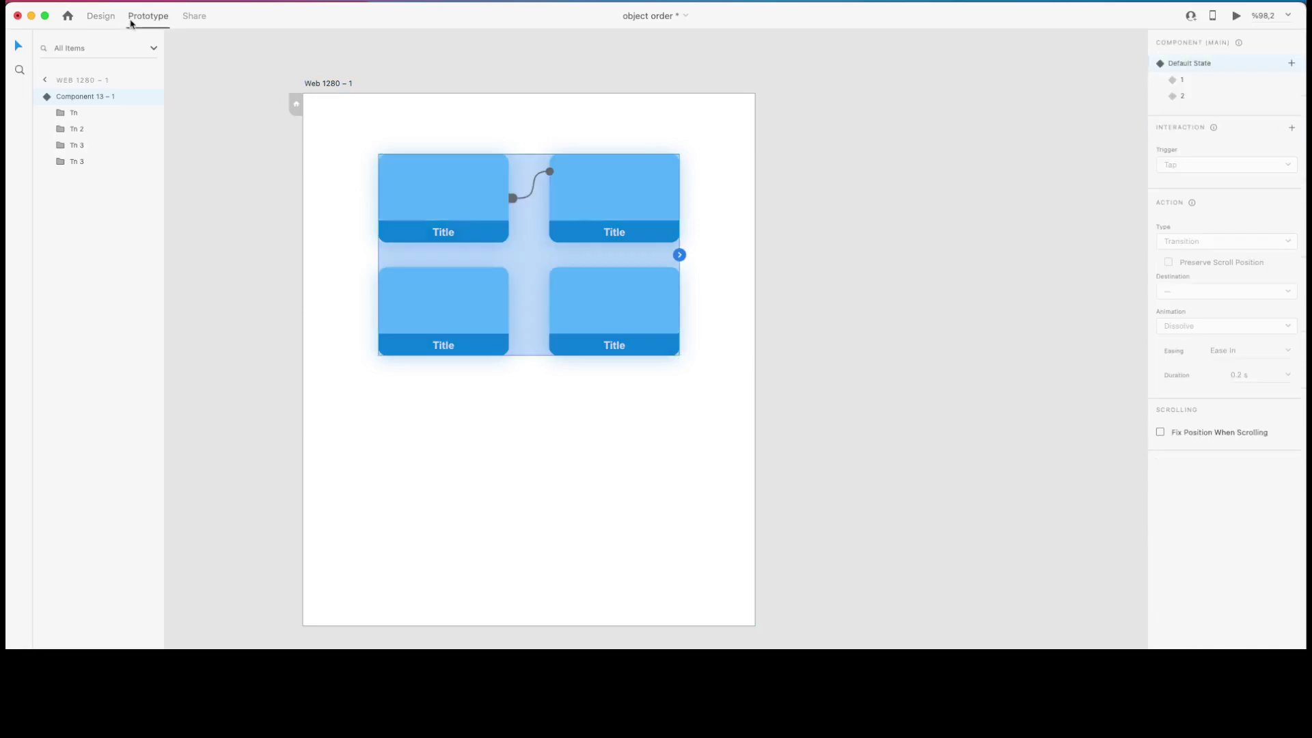
pyautogui.doubleClick(639, 185)
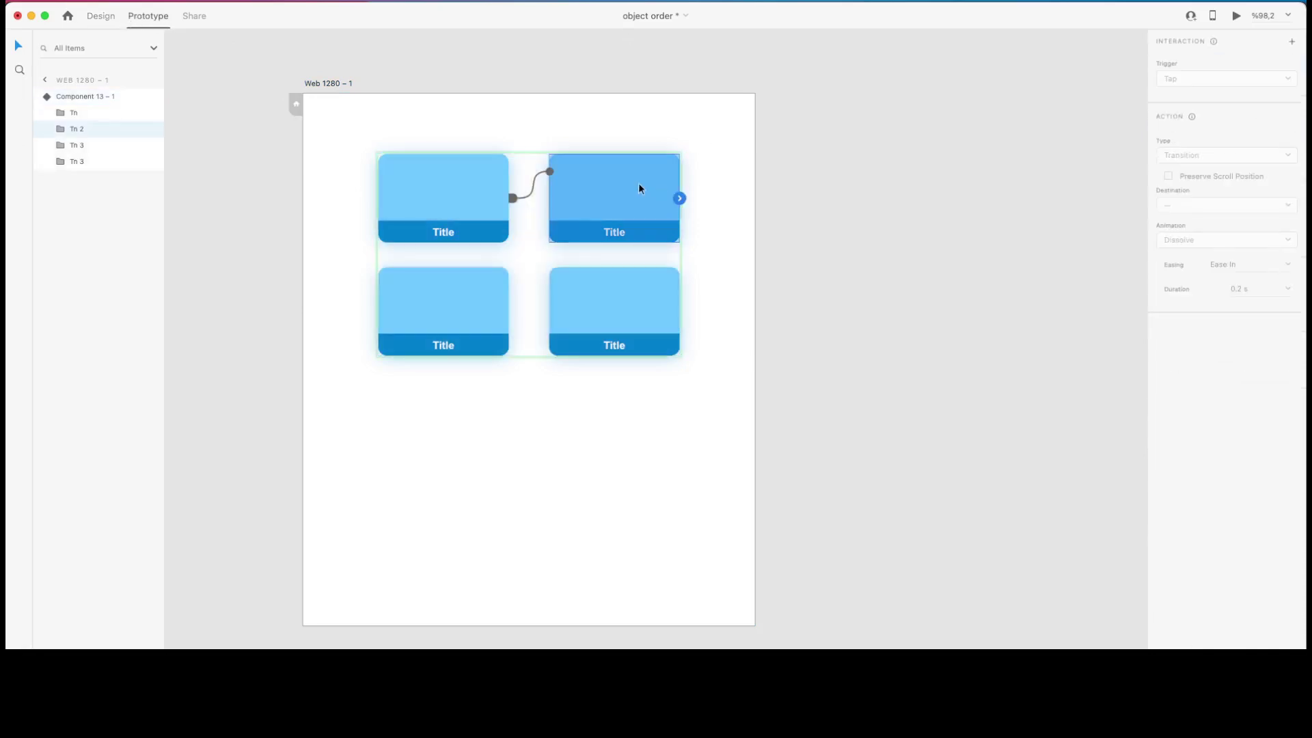
pyautogui.click(680, 199)
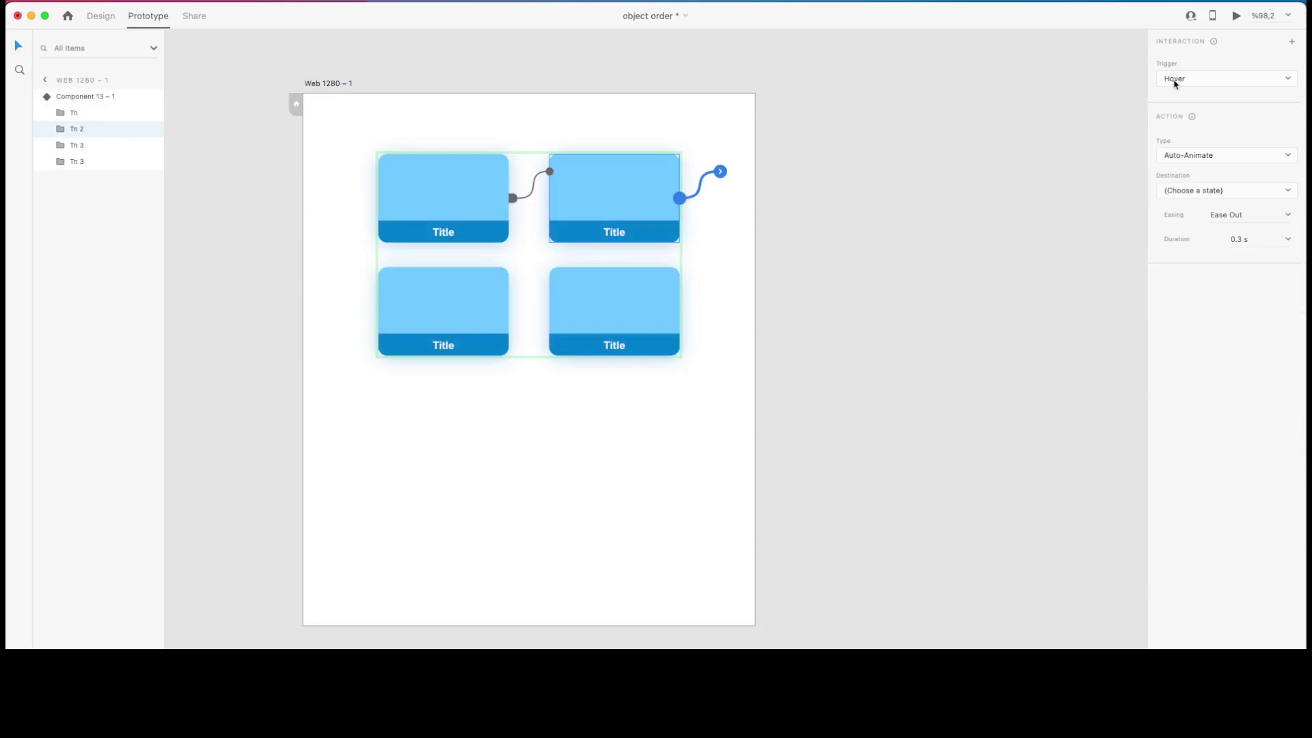
pyautogui.click(1263, 191)
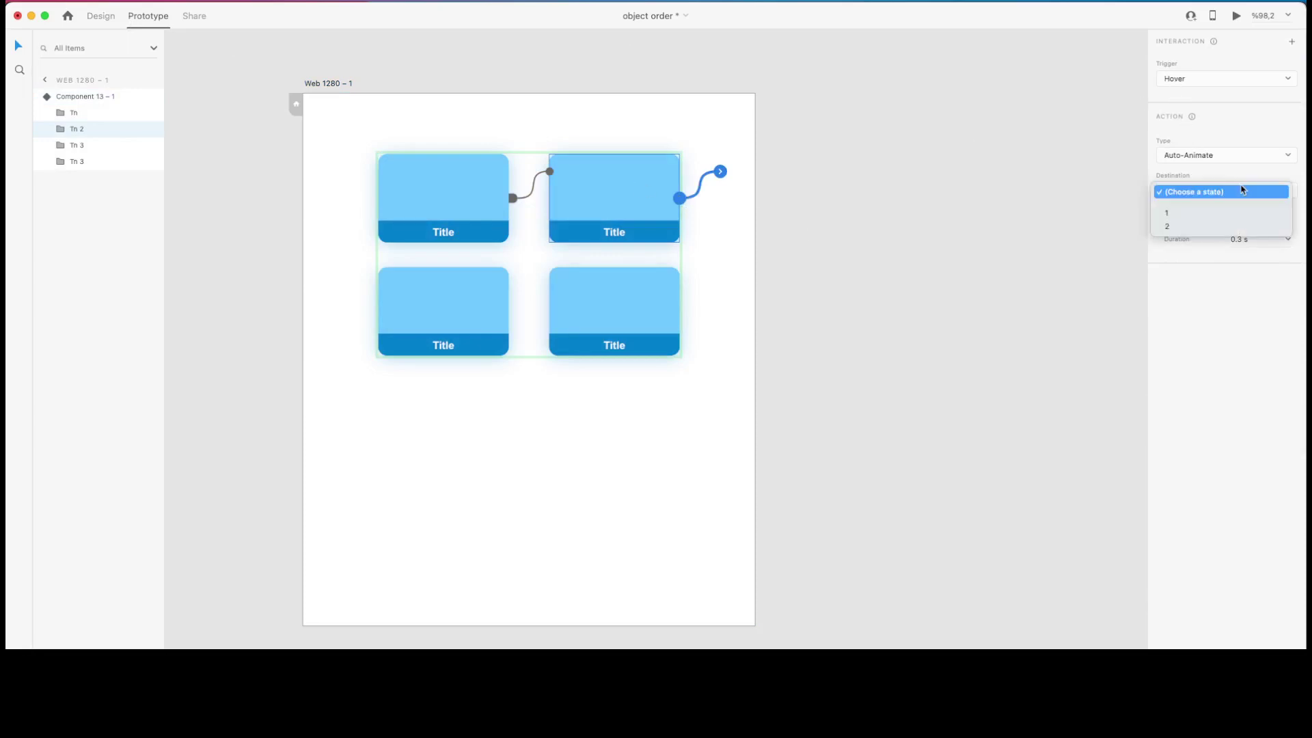
pyautogui.click(1177, 227)
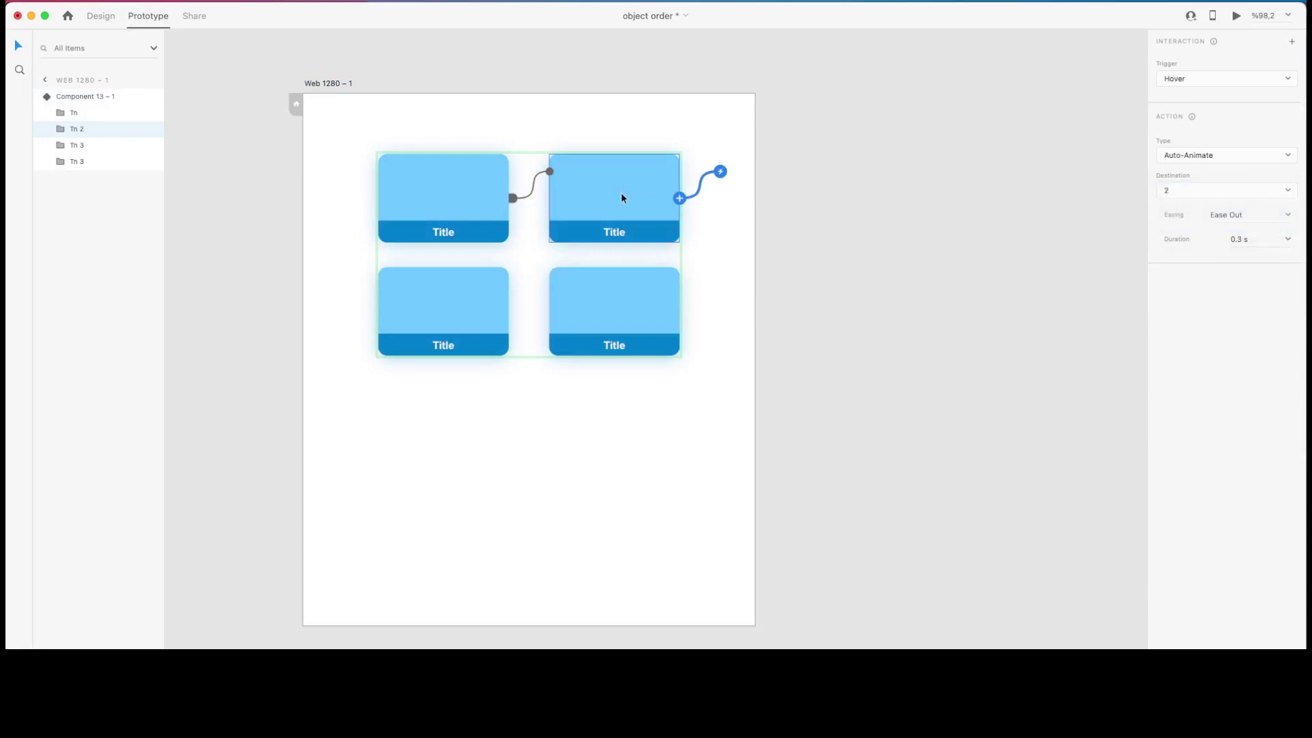
# Preview the prototype and test the hover enlargement on the two upper cards
pyautogui.click(101, 16)
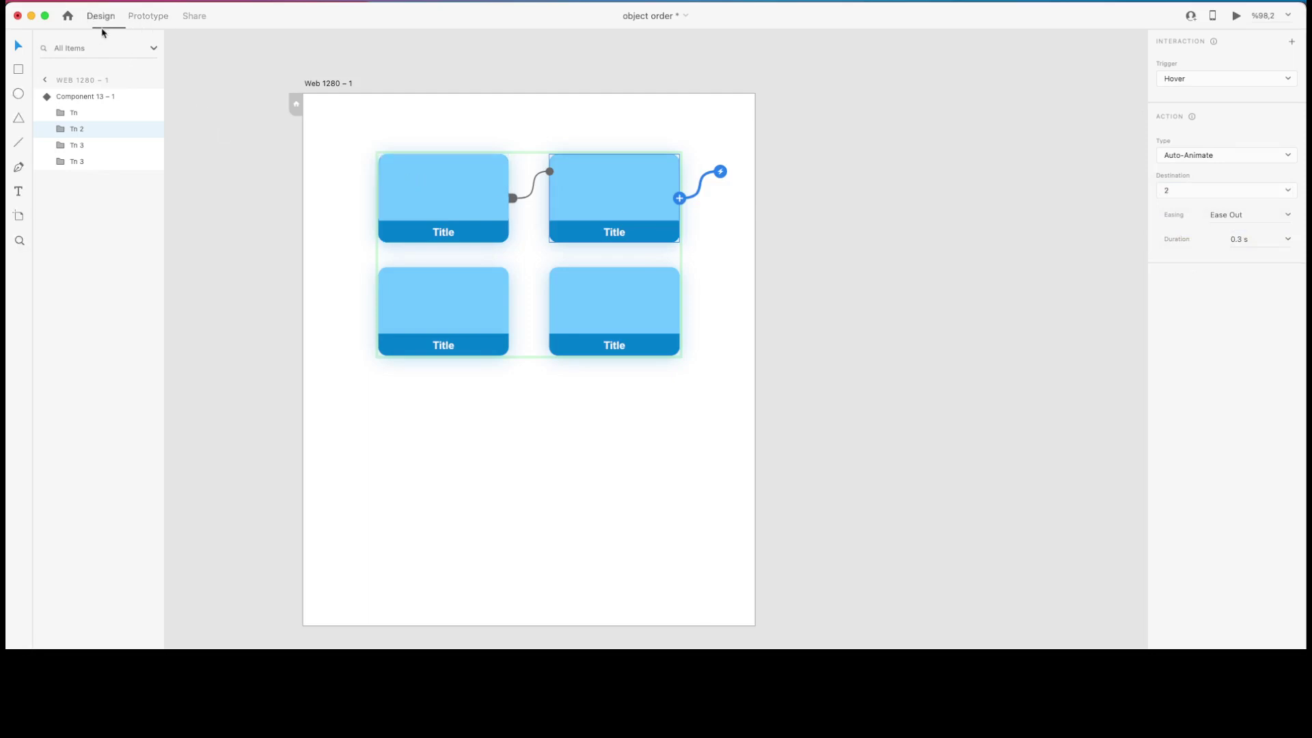
pyautogui.click(472, 131)
pyautogui.press('super+Return')
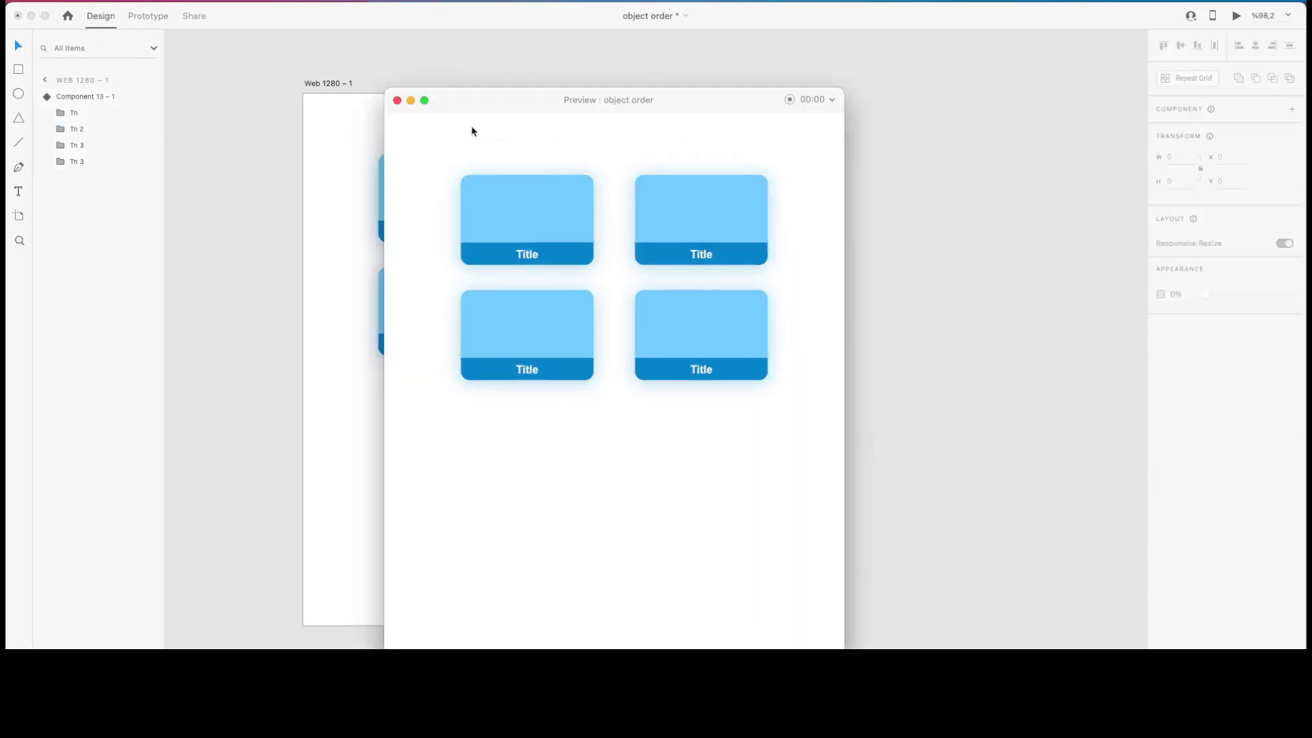
pyautogui.moveTo(519, 220)
pyautogui.moveTo(703, 217)
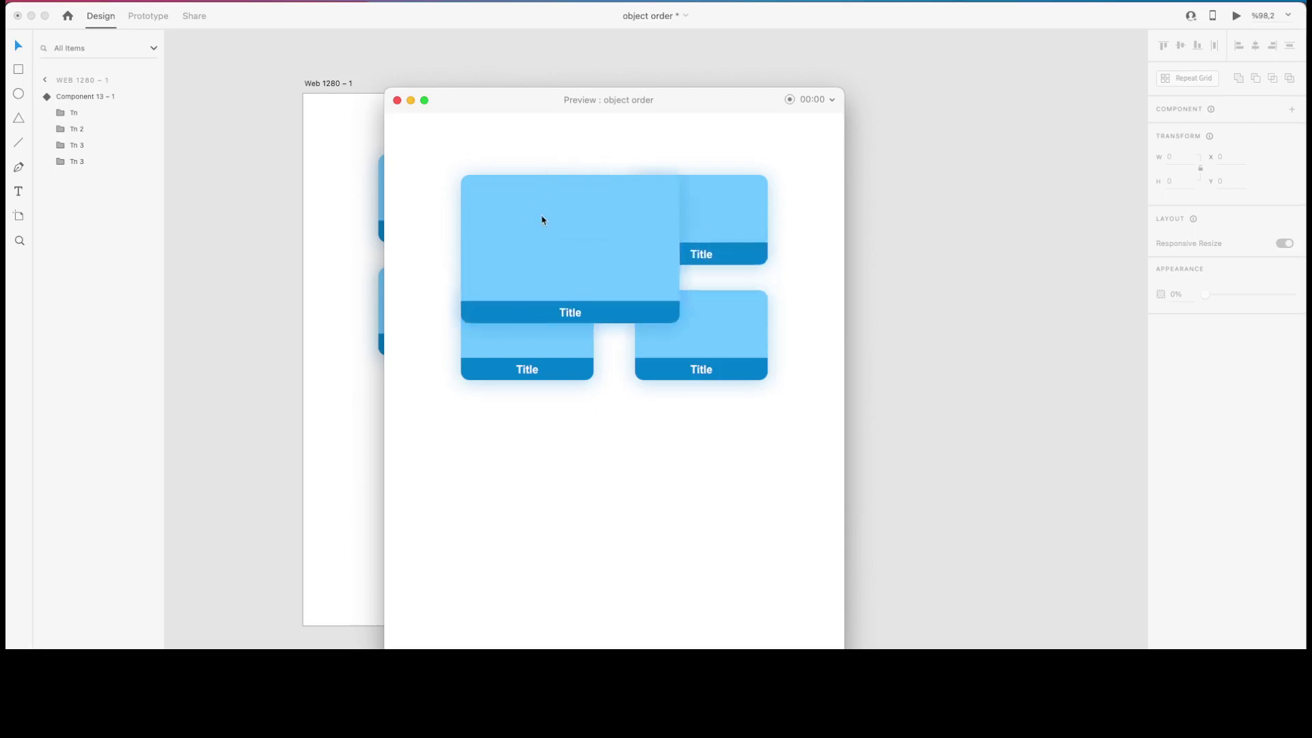